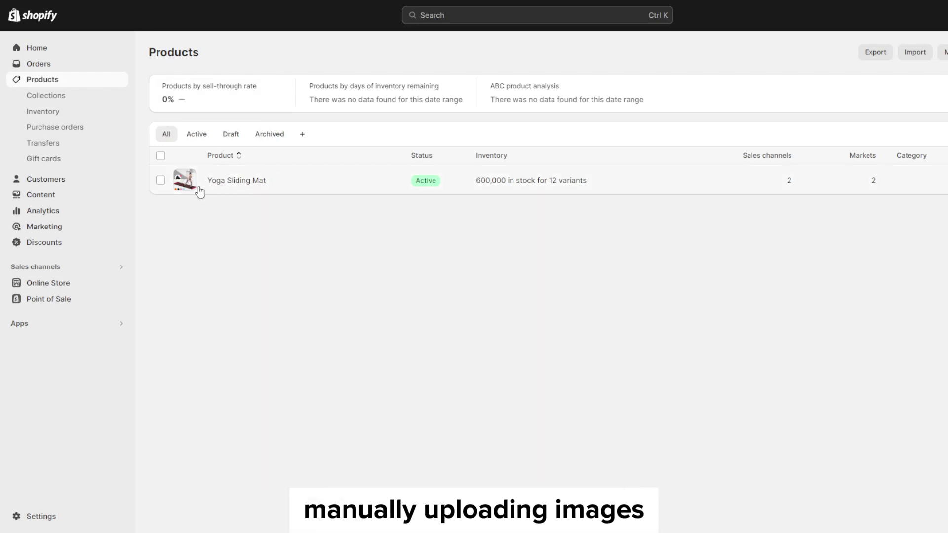
# Go back to the Shopify admin Home page from the product list
pyautogui.click(22, 51)
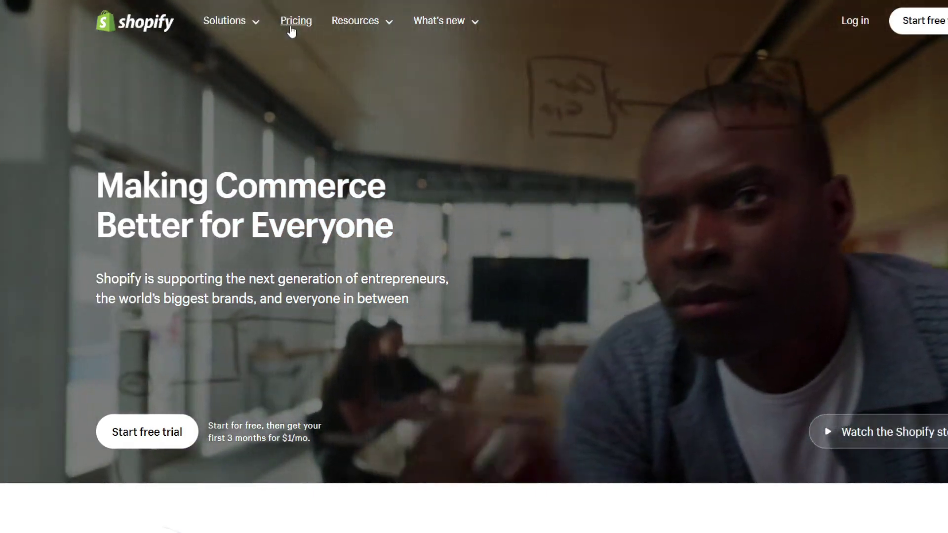
pyautogui.click(295, 22)
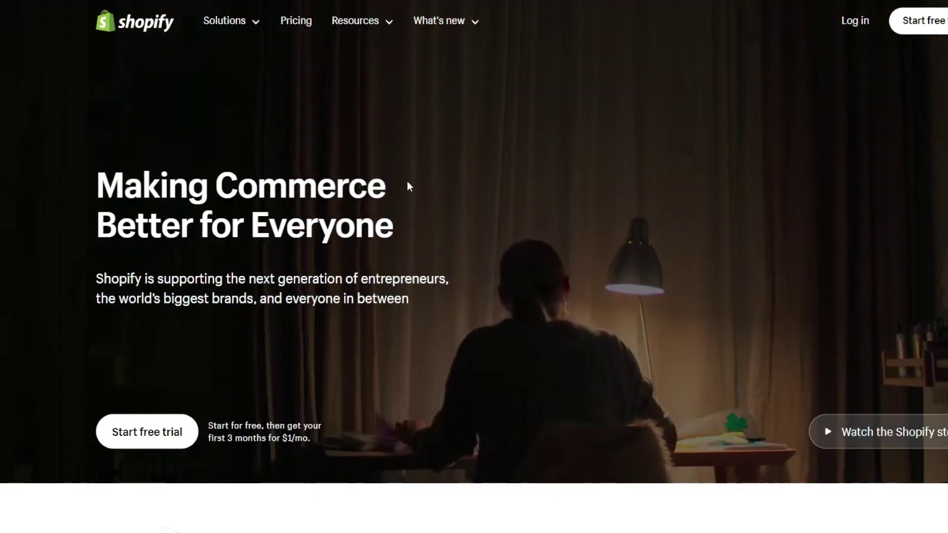
pyautogui.scroll(-7, 114, 184)
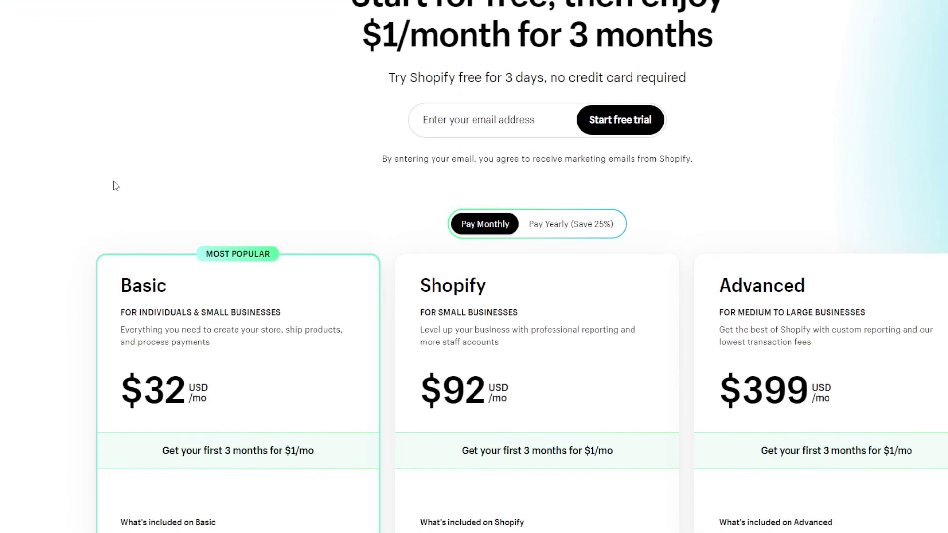
pyautogui.scroll(-14, 132, 231)
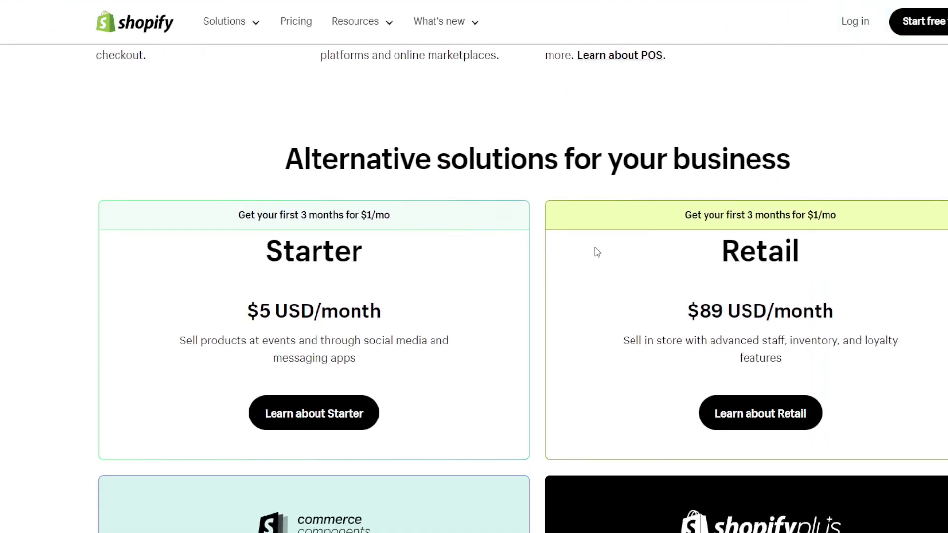
pyautogui.scroll(17, 300, 354)
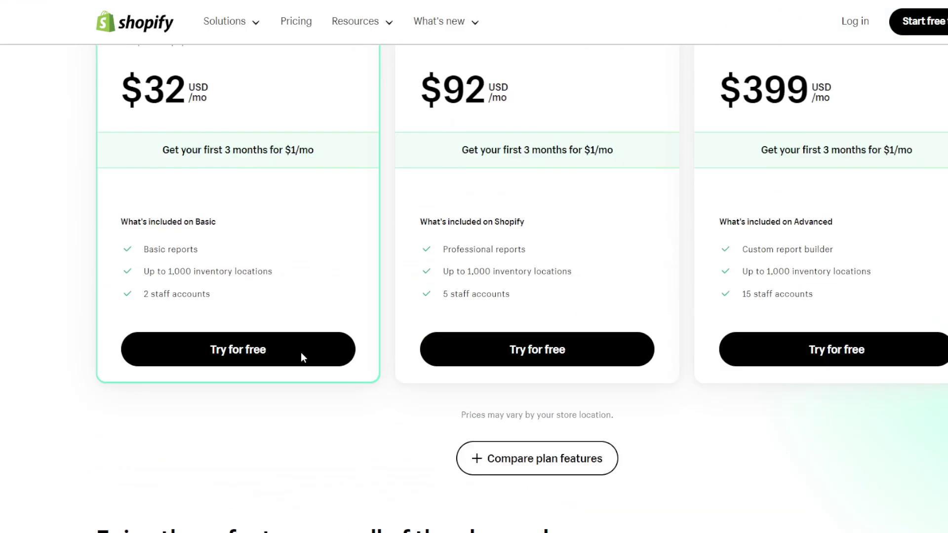
pyautogui.scroll(-1, 236, 354)
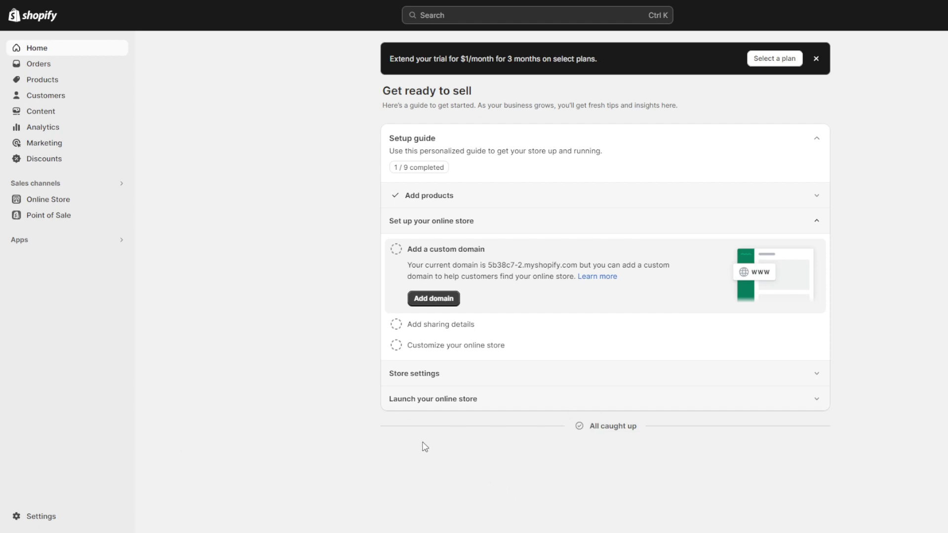
# Open the product list and scroll through the Yoga Sliding Mat's storefront images and description
pyautogui.click(79, 86)
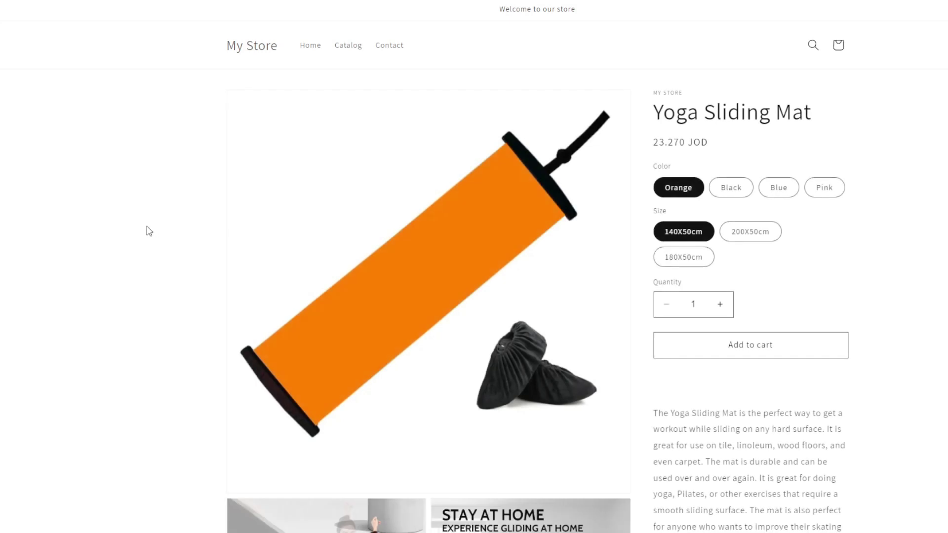
pyautogui.scroll(-9, 149, 231)
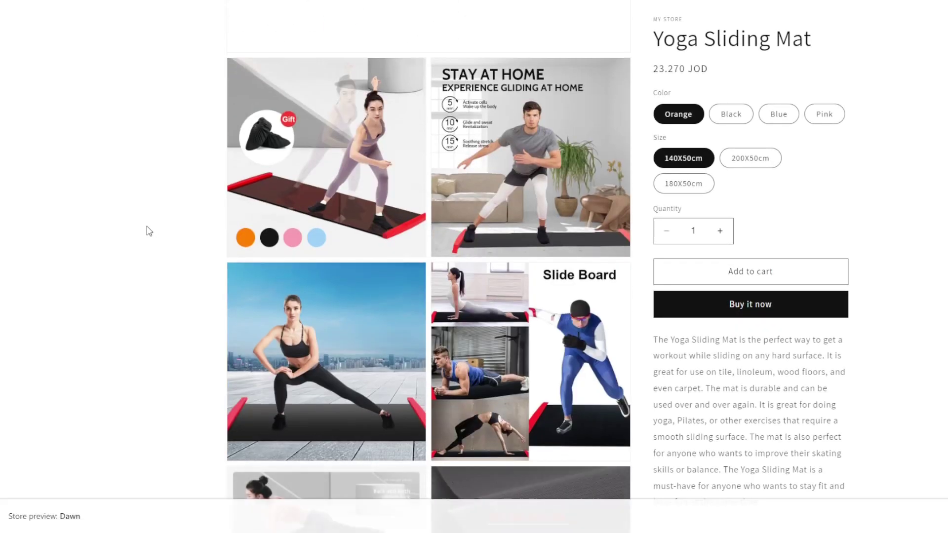
pyautogui.scroll(-5, 149, 231)
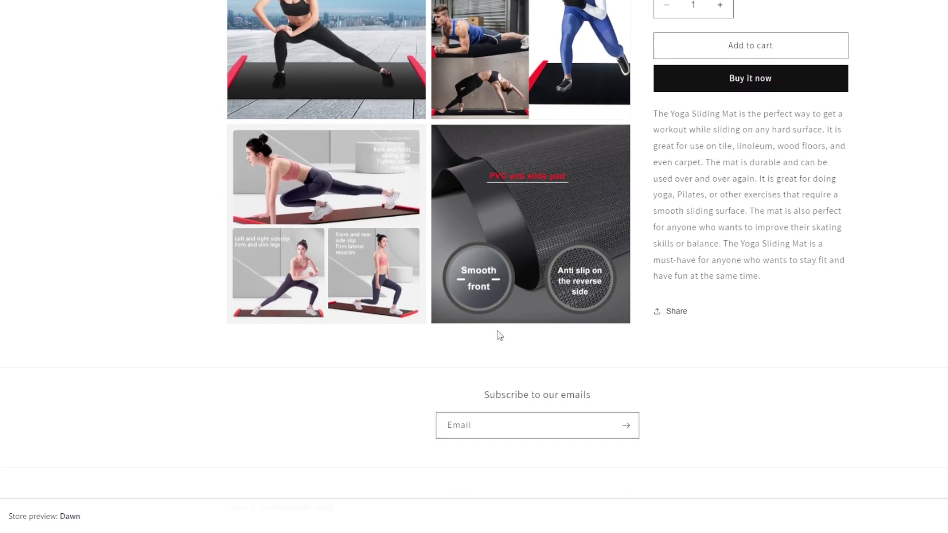
pyautogui.scroll(14, 164, 373)
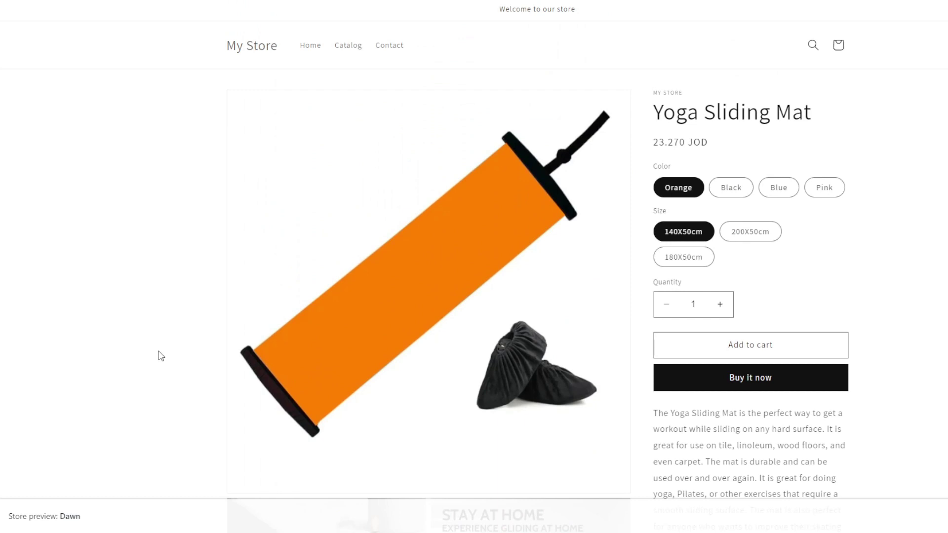
pyautogui.scroll(-9, 161, 355)
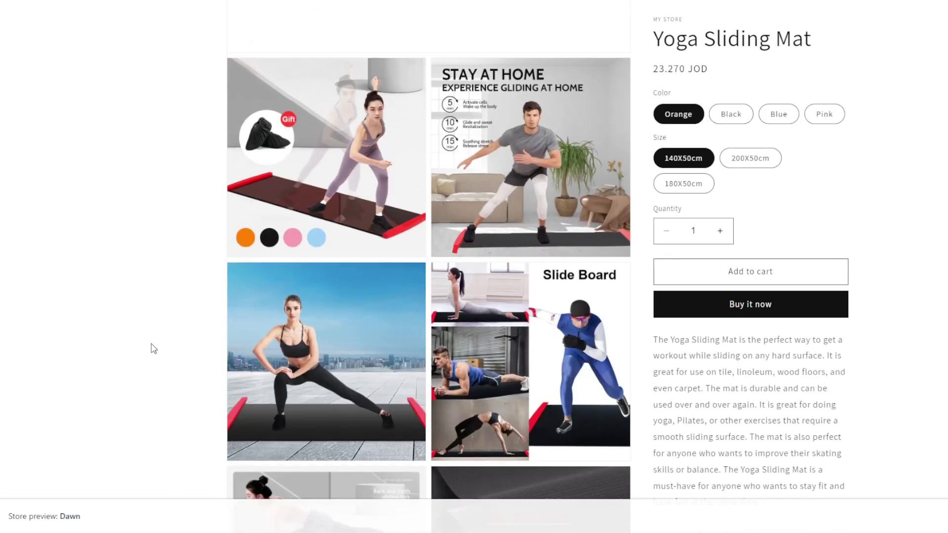
pyautogui.scroll(-6, 153, 348)
pyautogui.scroll(11, 152, 347)
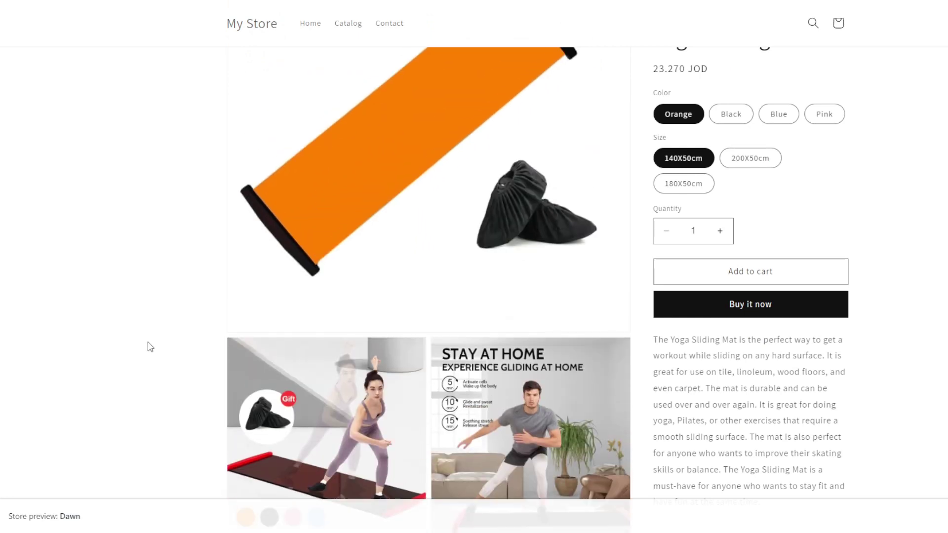
pyautogui.scroll(2, 150, 347)
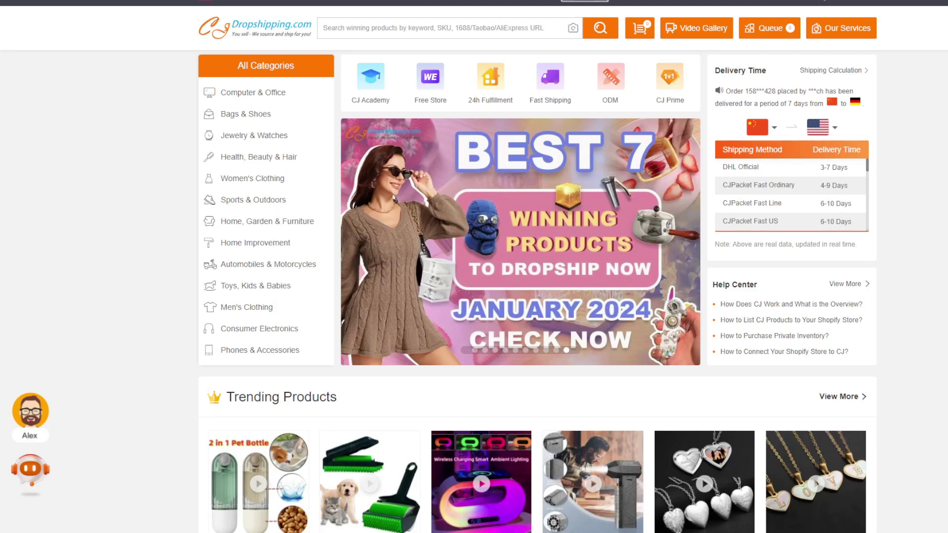
# Scroll down the CJdropshipping homepage to the Video Products section
pyautogui.scroll(-1, 922, 154)
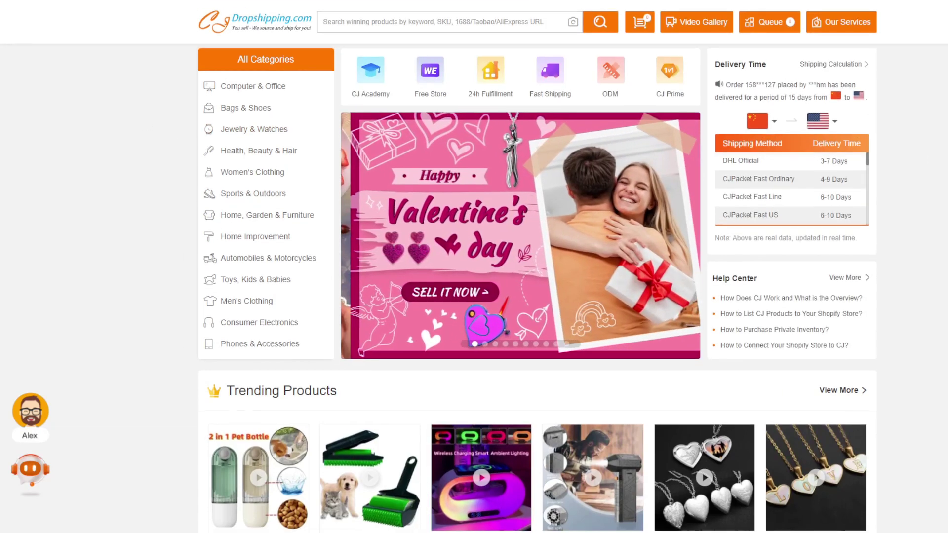
pyautogui.scroll(-3, 537, 286)
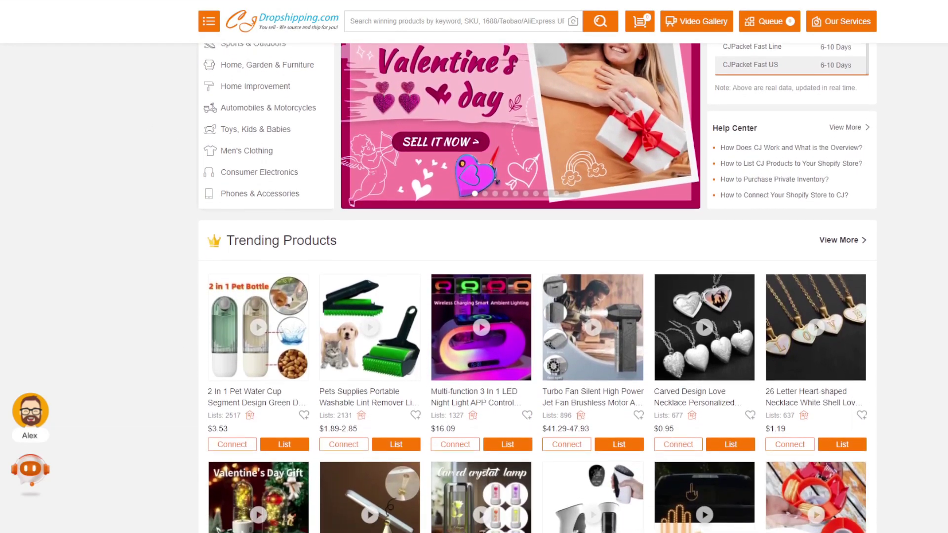
pyautogui.scroll(-3, 537, 286)
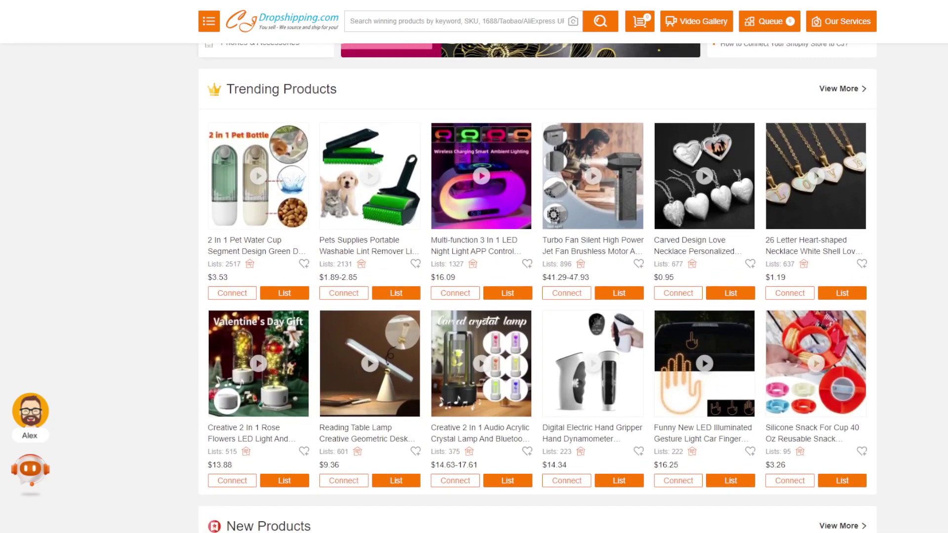
pyautogui.scroll(-3, 537, 286)
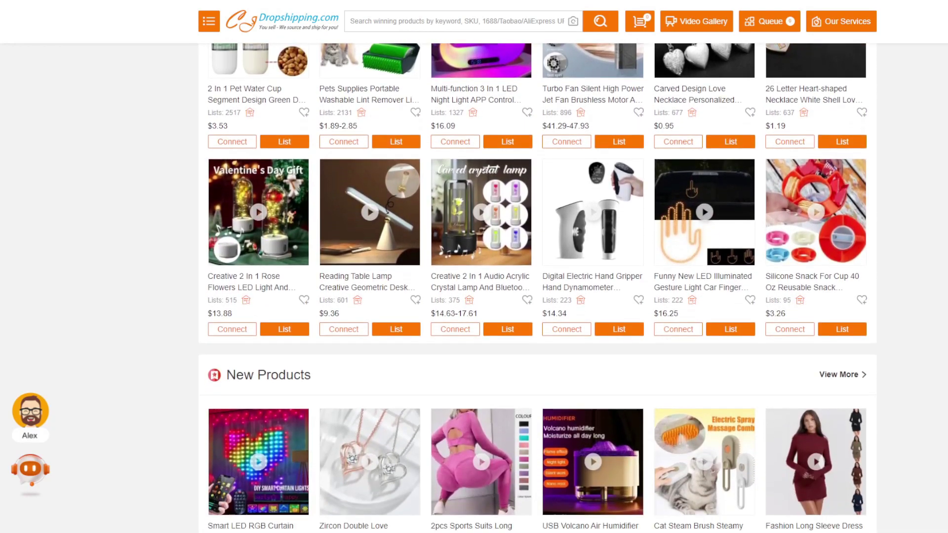
pyautogui.scroll(-3, 537, 286)
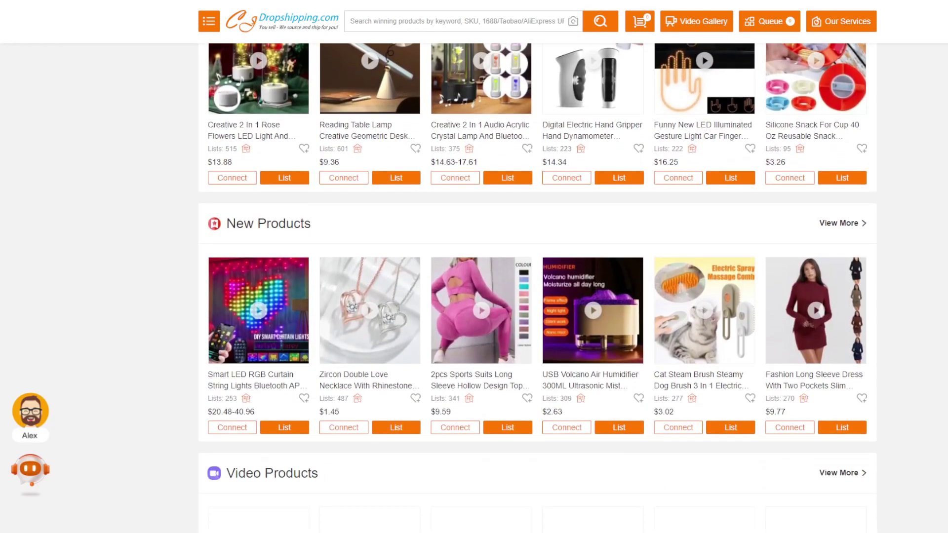
pyautogui.scroll(-3, 537, 286)
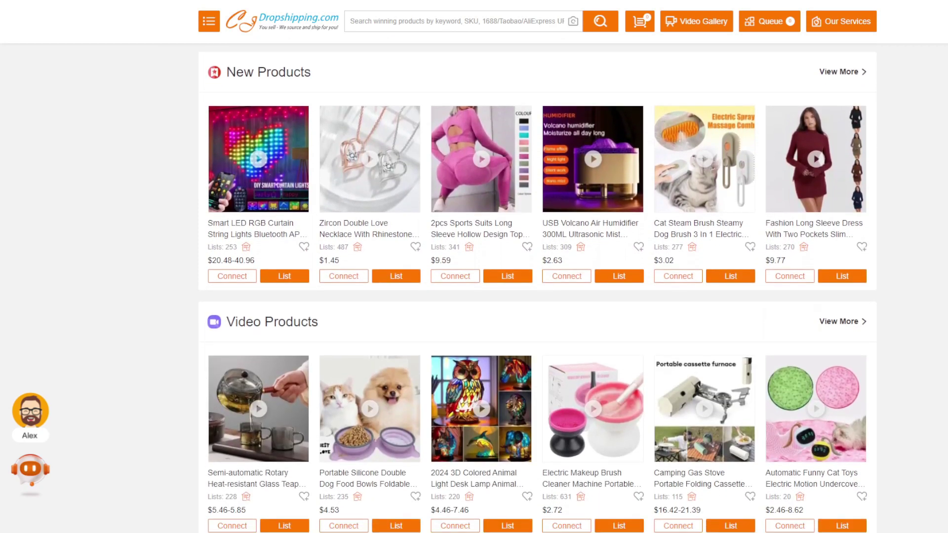
pyautogui.scroll(-3, 943, 185)
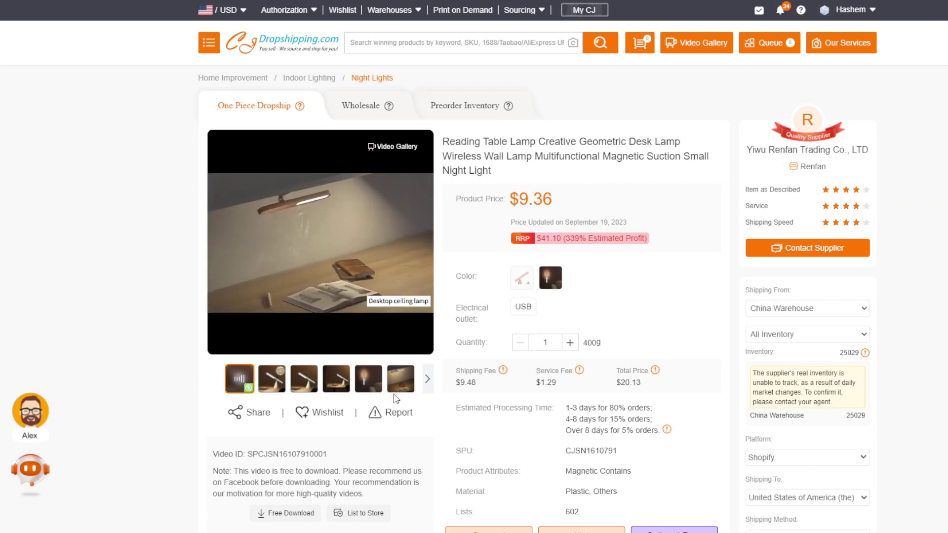
# Show the Reading Table Lamp's Buyer Reviews (99+) tab and scroll through its five-star reviews
pyautogui.scroll(-7, 225, 369)
pyautogui.click(594, 302)
pyautogui.scroll(-3, 141, 311)
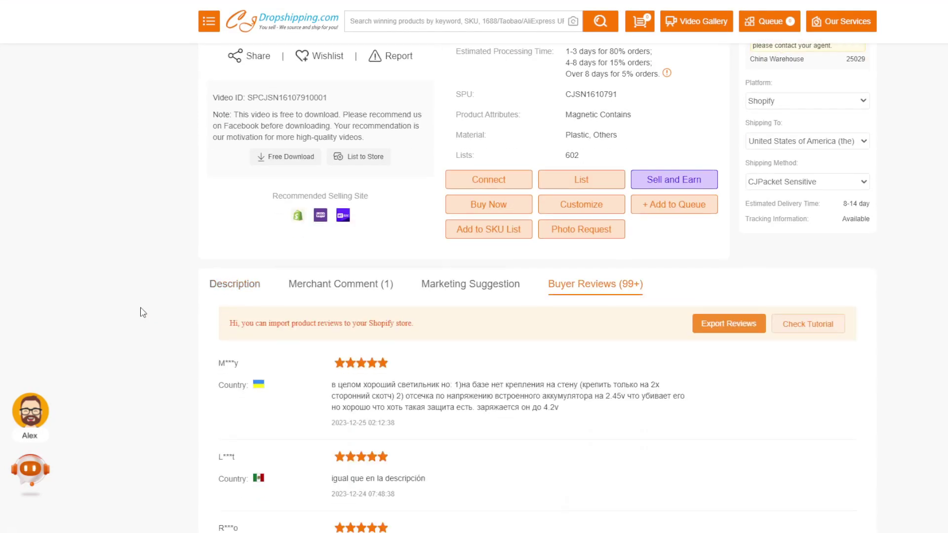
pyautogui.scroll(-9, 479, 361)
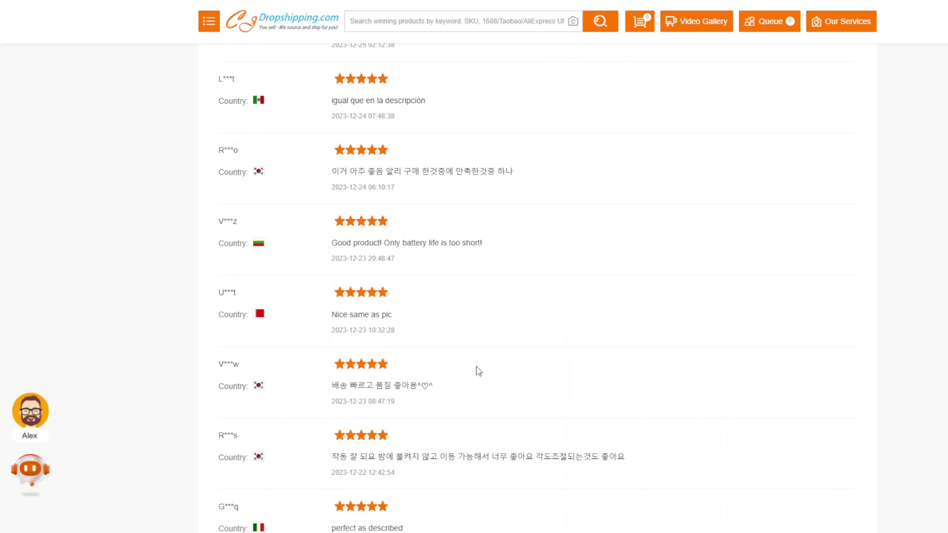
pyautogui.scroll(-2, 479, 360)
pyautogui.scroll(5, 451, 388)
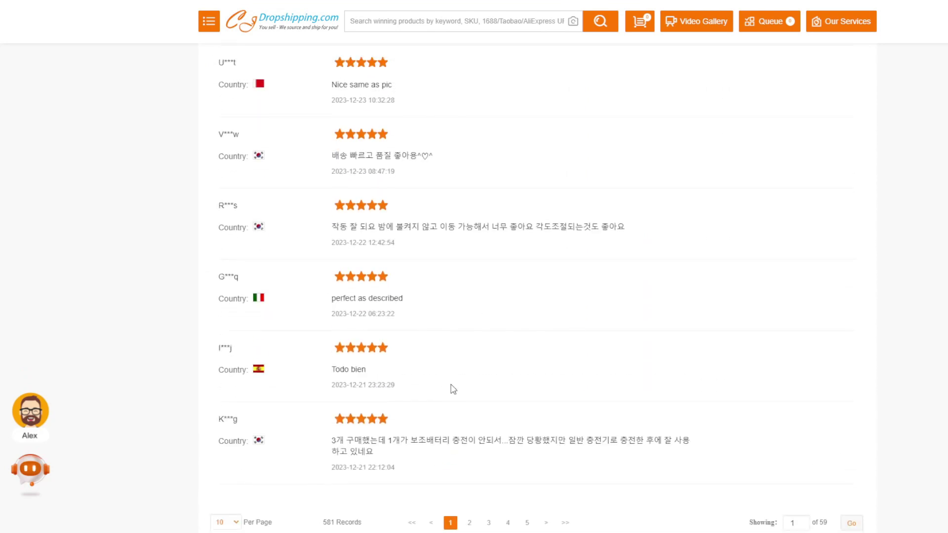
pyautogui.scroll(6, 89, 314)
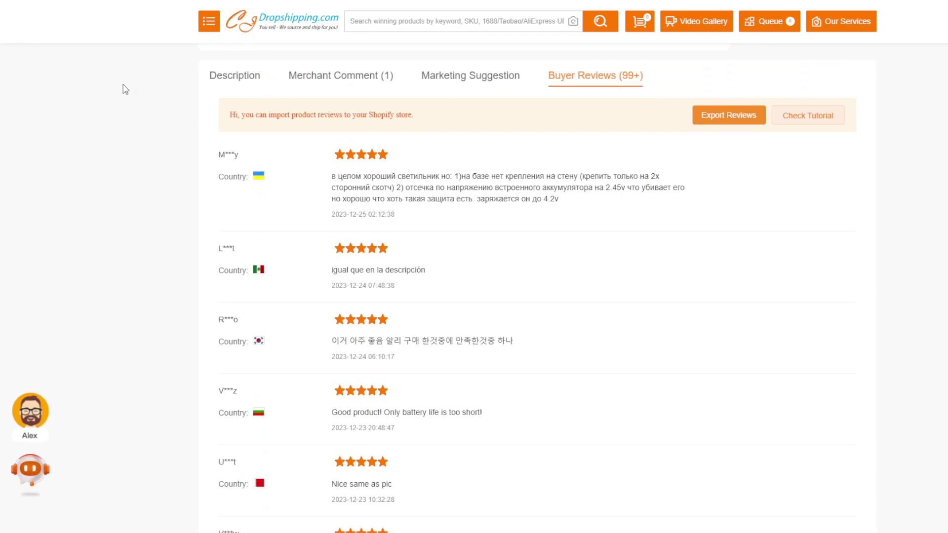
pyautogui.scroll(10, 37, 256)
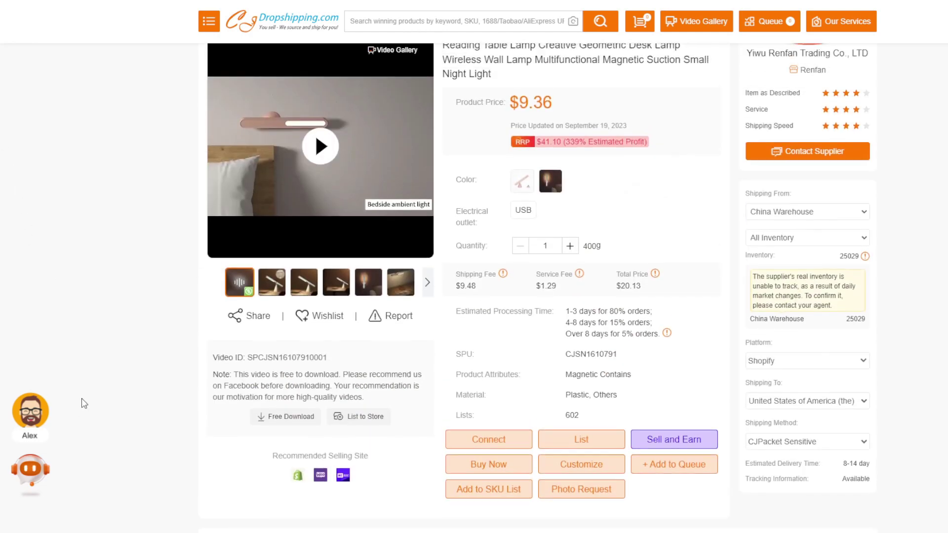
pyautogui.scroll(-7, 203, 395)
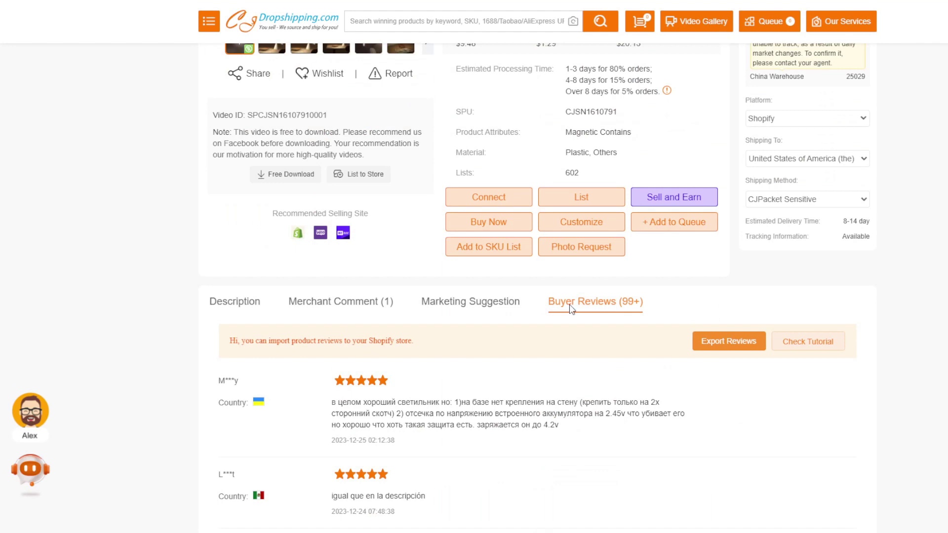
pyautogui.scroll(-5, 589, 306)
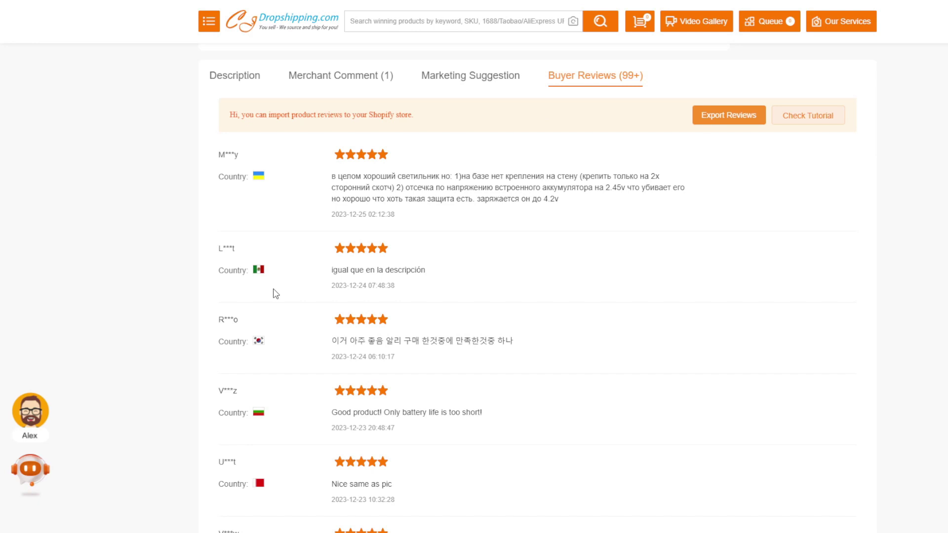
pyautogui.tripleClick(354, 119)
pyautogui.click(406, 115)
pyautogui.moveTo(244, 115); pyautogui.dragTo(321, 115)
pyautogui.click(555, 114)
pyautogui.scroll(-1, 131, 272)
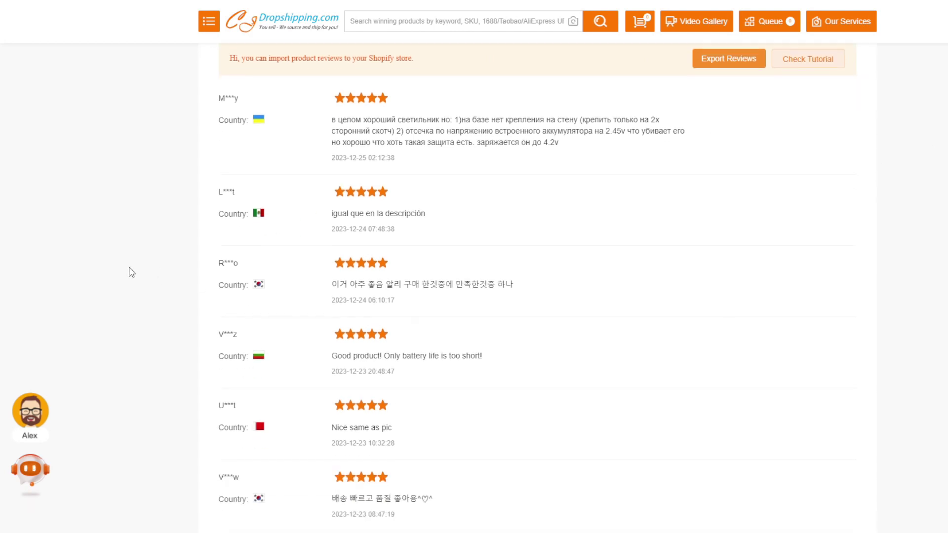
pyautogui.scroll(-5, 132, 273)
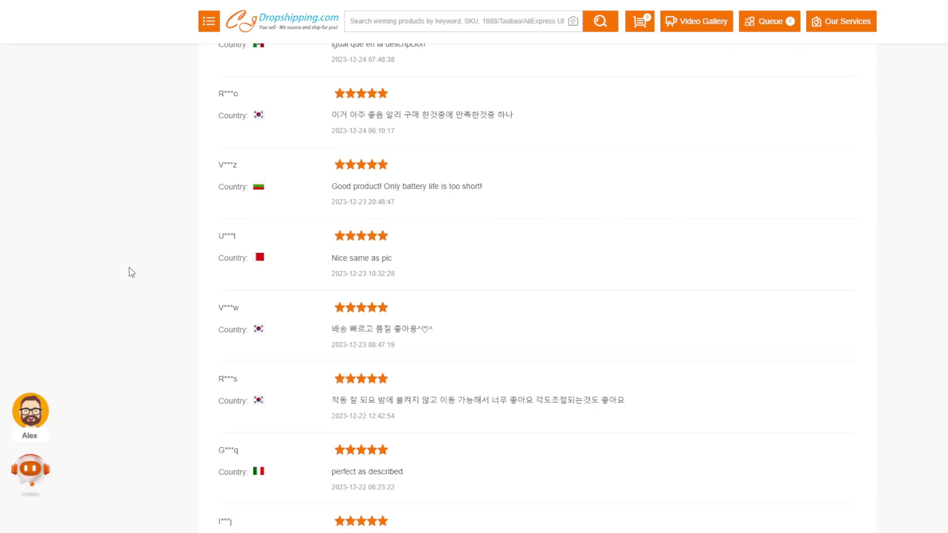
pyautogui.scroll(-2, 131, 273)
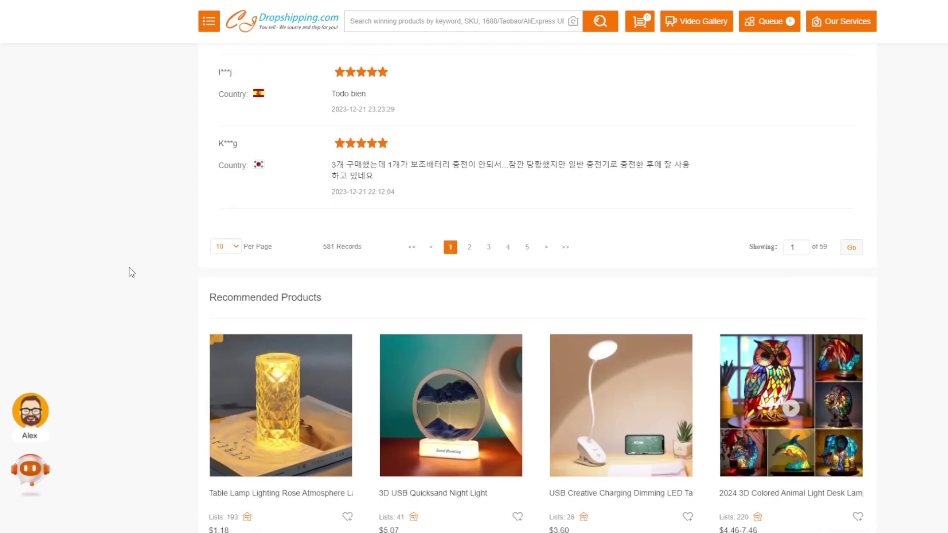
pyautogui.scroll(-3, 132, 272)
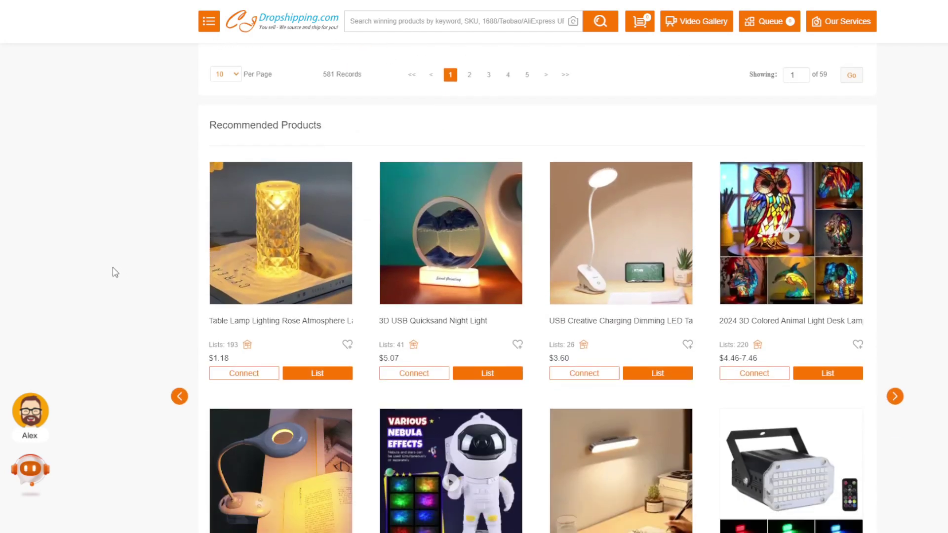
pyautogui.scroll(15, 109, 269)
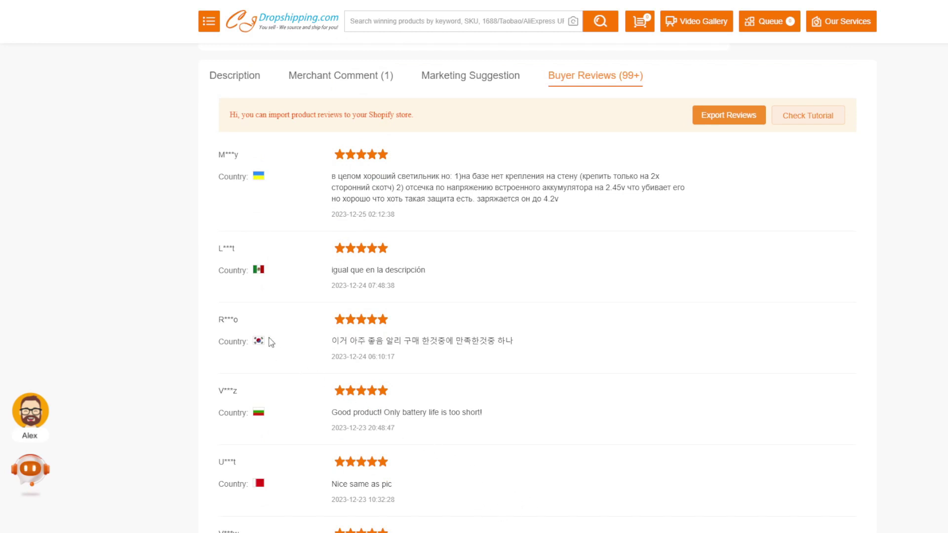
pyautogui.scroll(3, 127, 287)
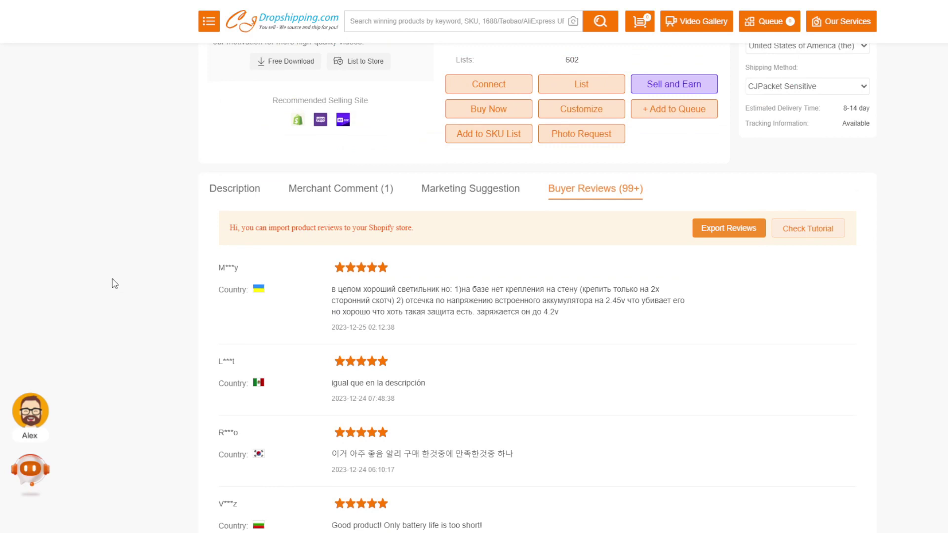
pyautogui.scroll(8, 113, 283)
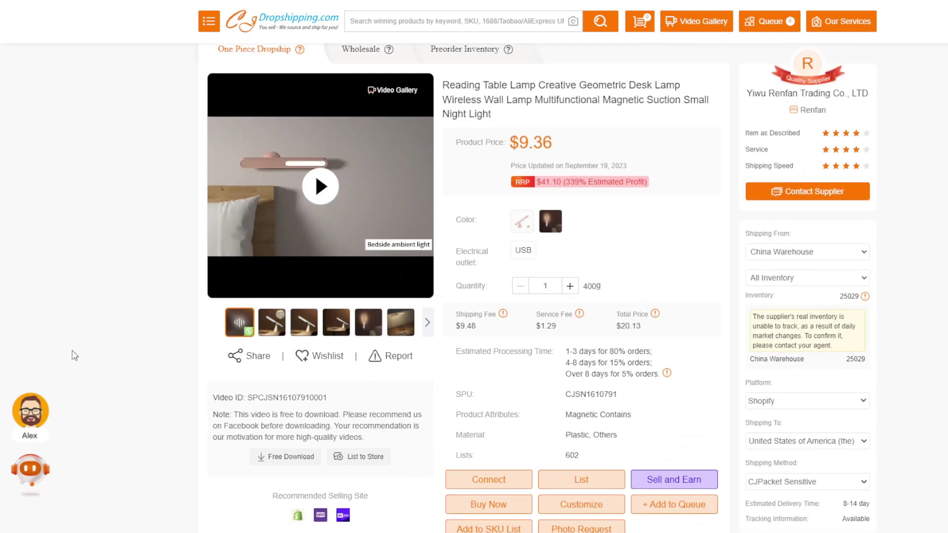
pyautogui.scroll(-5, 75, 355)
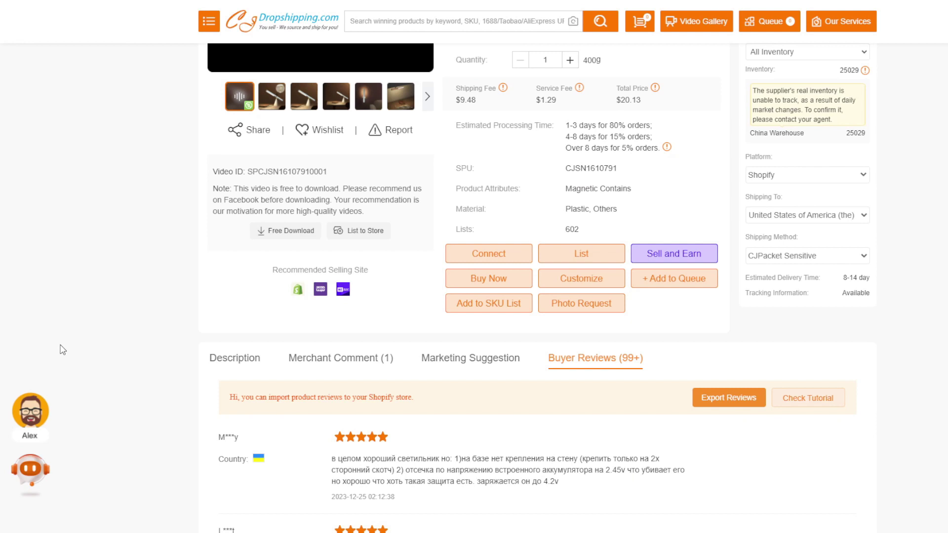
pyautogui.scroll(-6, 63, 349)
pyautogui.scroll(-1, 54, 348)
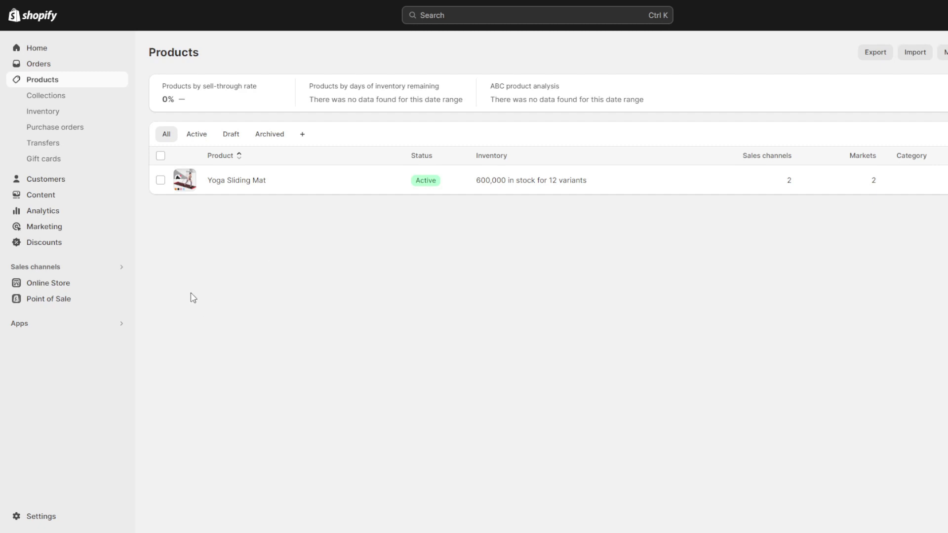
# Search the Shopify apps for 'judge.me'
pyautogui.click(27, 327)
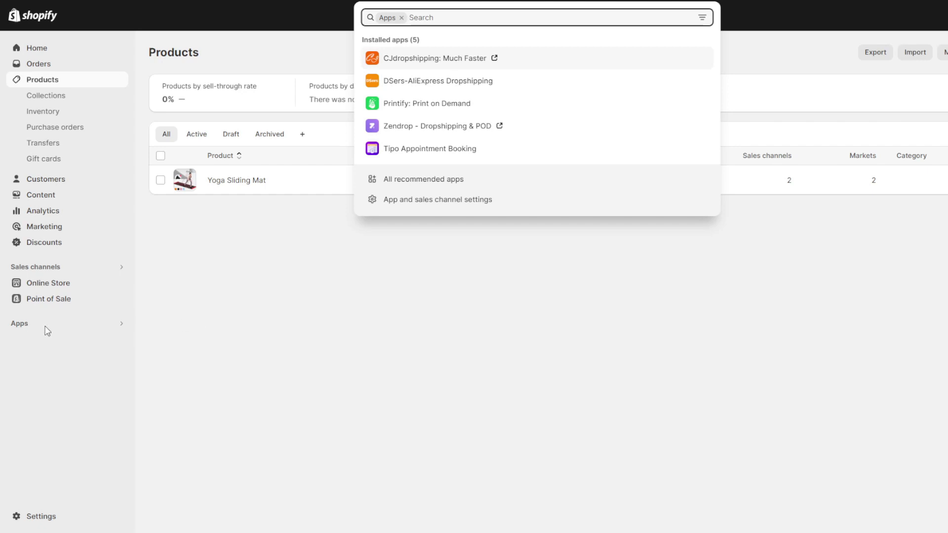
pyautogui.write('judge.me')
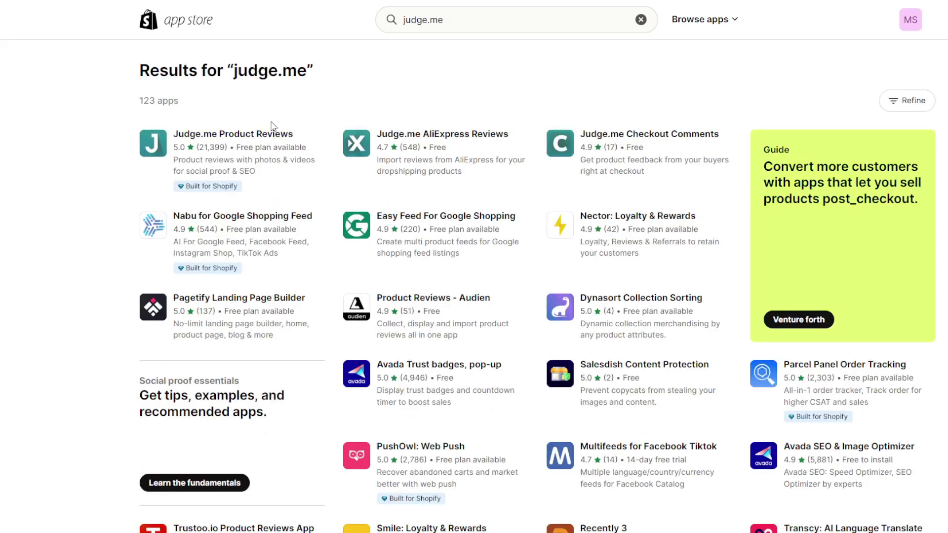
# Install Judge.me Product Reviews from its App Store listing
pyautogui.click(218, 136)
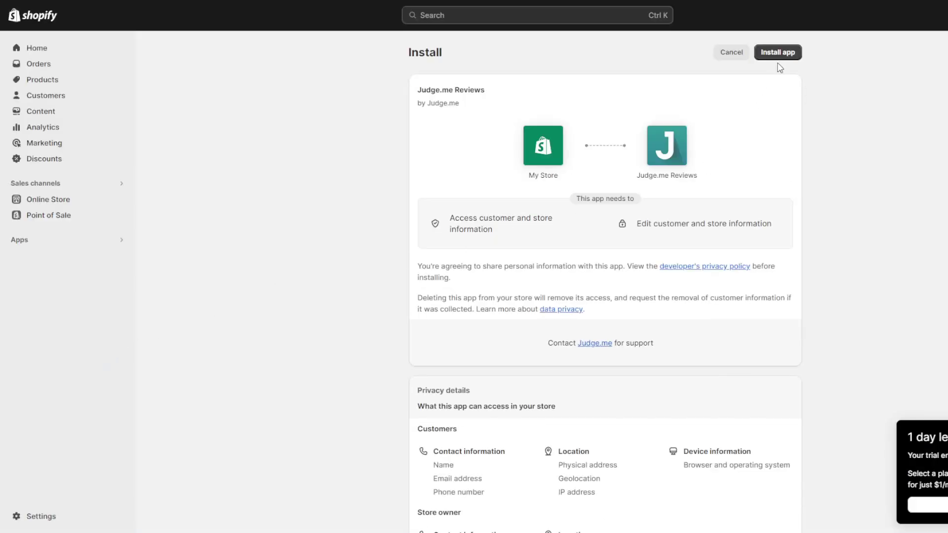
pyautogui.click(777, 54)
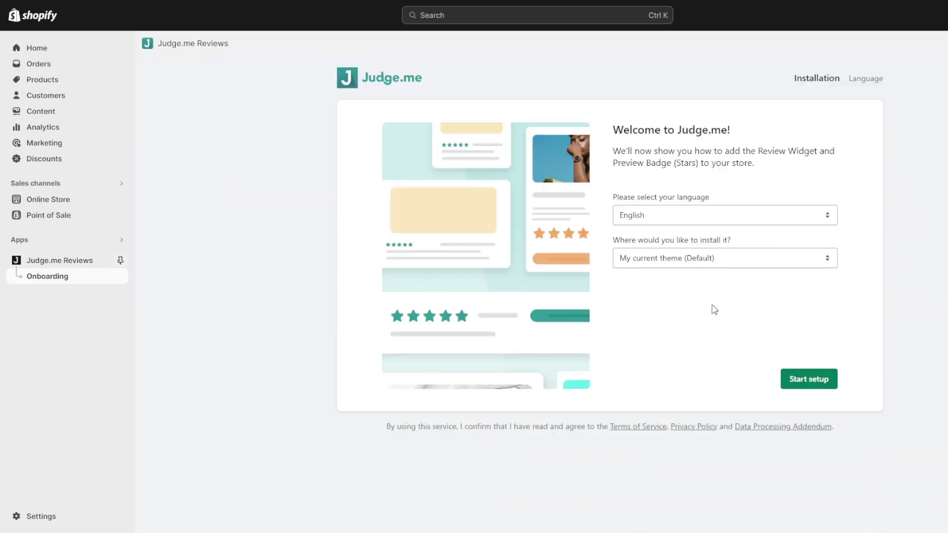
# Start the Judge.me setup and skip the app-embed step
pyautogui.click(805, 379)
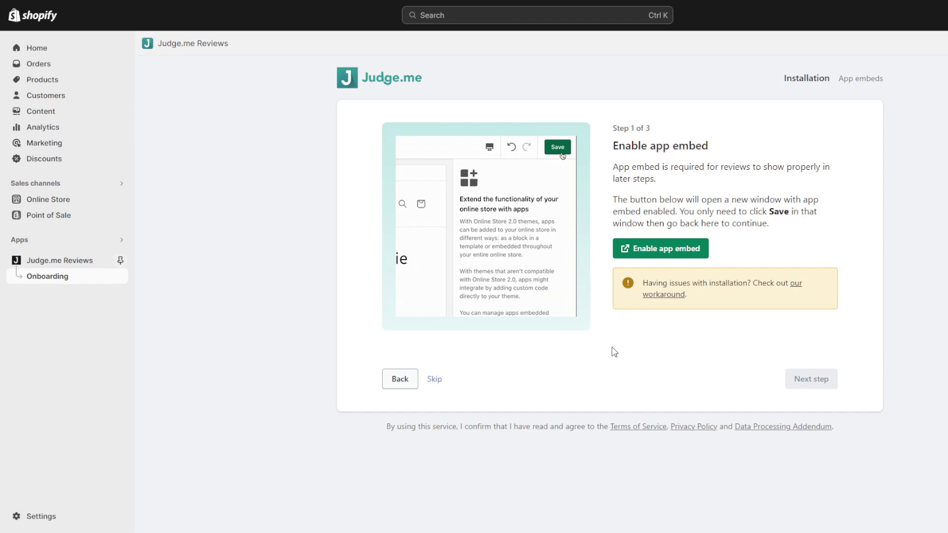
pyautogui.click(433, 379)
pyautogui.click(744, 344)
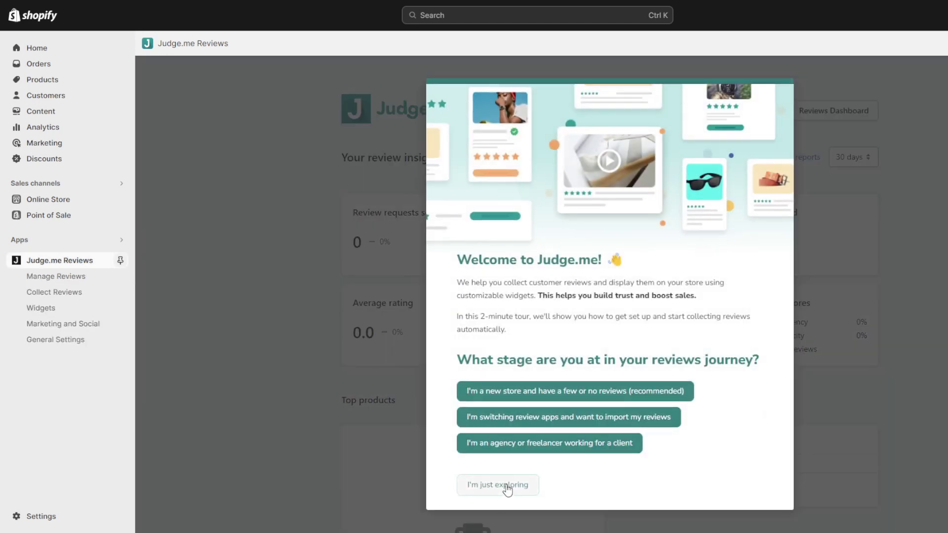
# Choose 'I'm just exploring', stay on the Free plan, and collapse the setup checklist
pyautogui.click(508, 487)
pyautogui.scroll(-2, 275, 294)
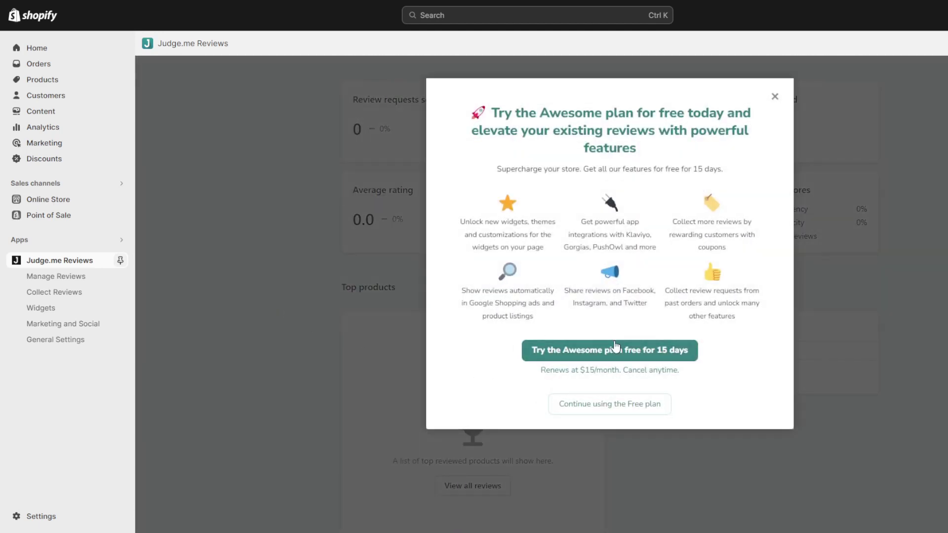
pyautogui.click(600, 408)
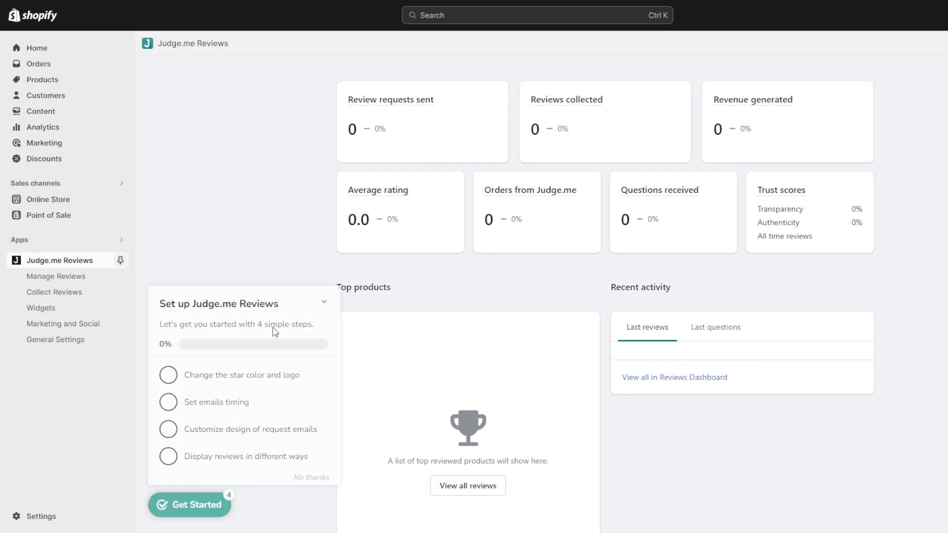
pyautogui.click(283, 188)
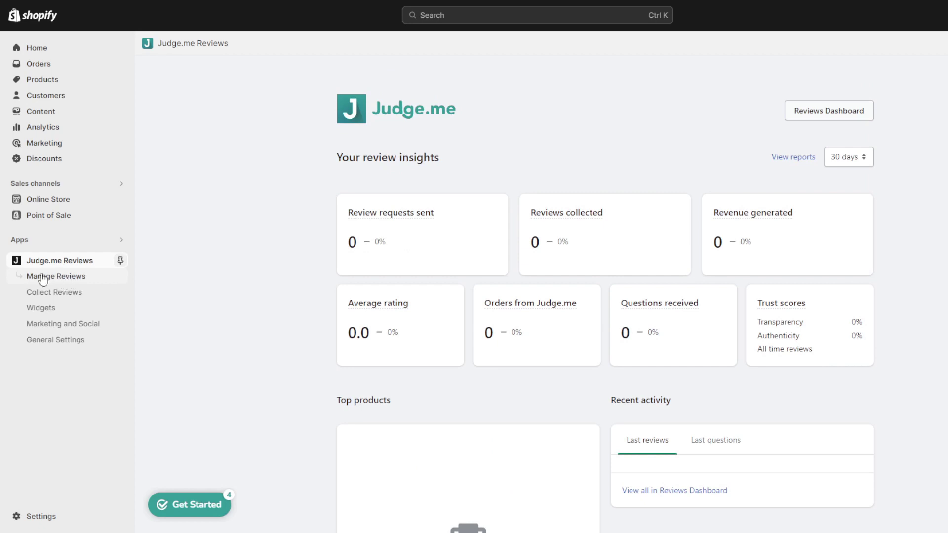
# Open Judge.me's Manage Reviews page and choose Import reviews
pyautogui.click(91, 279)
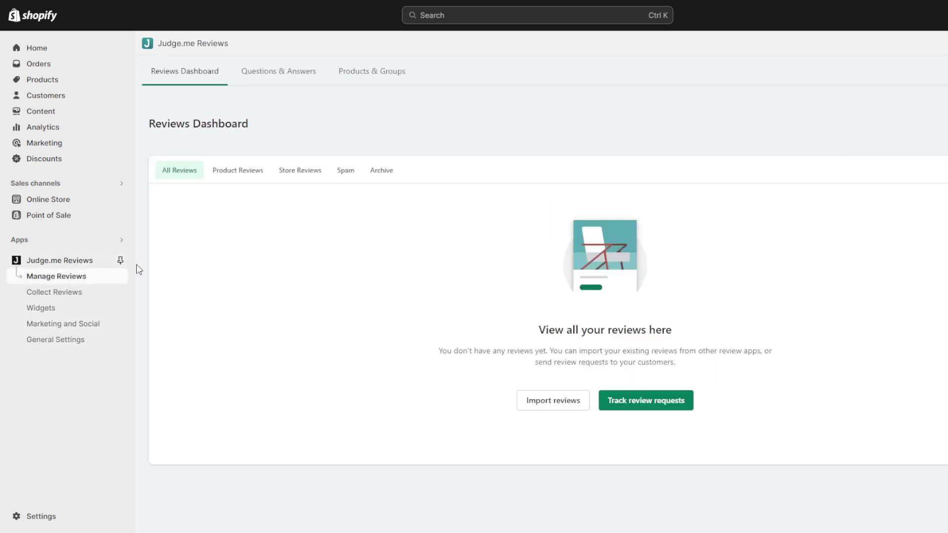
pyautogui.click(553, 400)
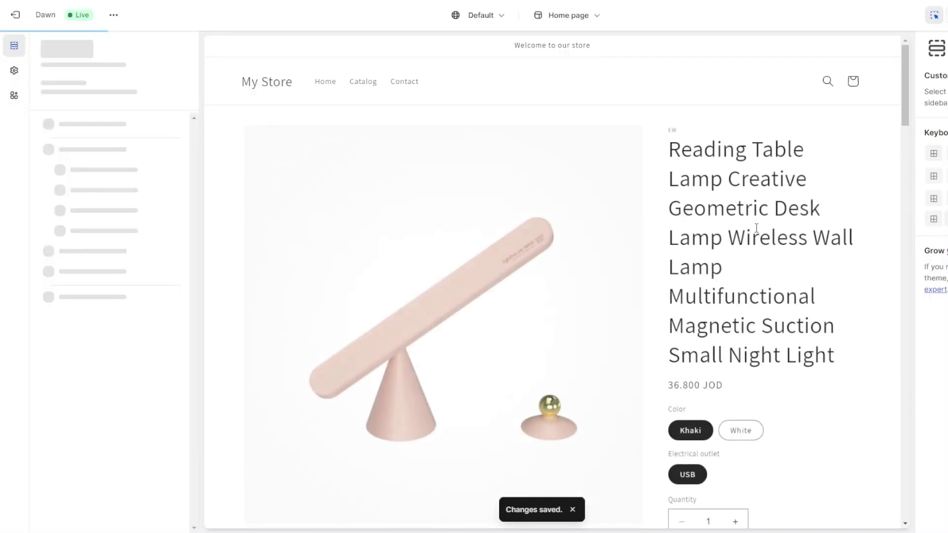
pyautogui.scroll(-2, 573, 216)
pyautogui.scroll(-15, 573, 215)
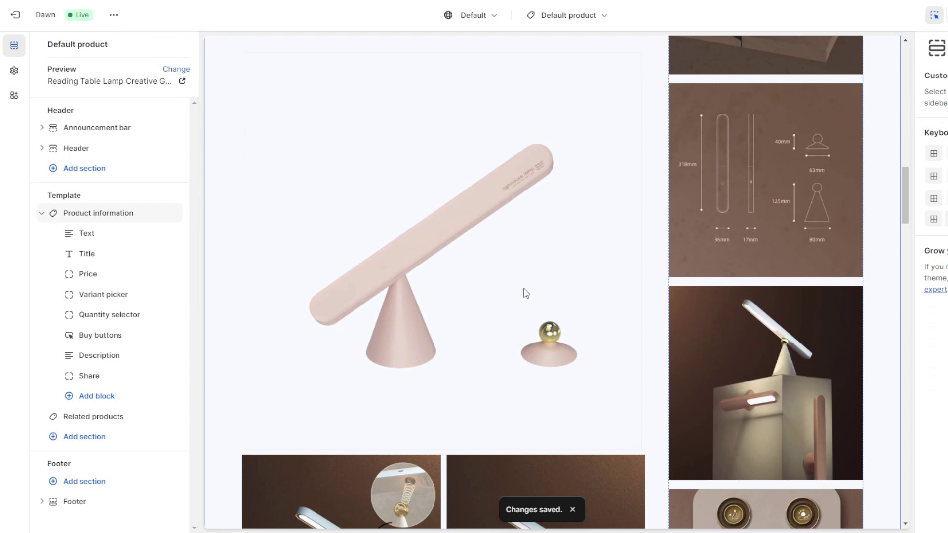
pyautogui.scroll(-10, 529, 307)
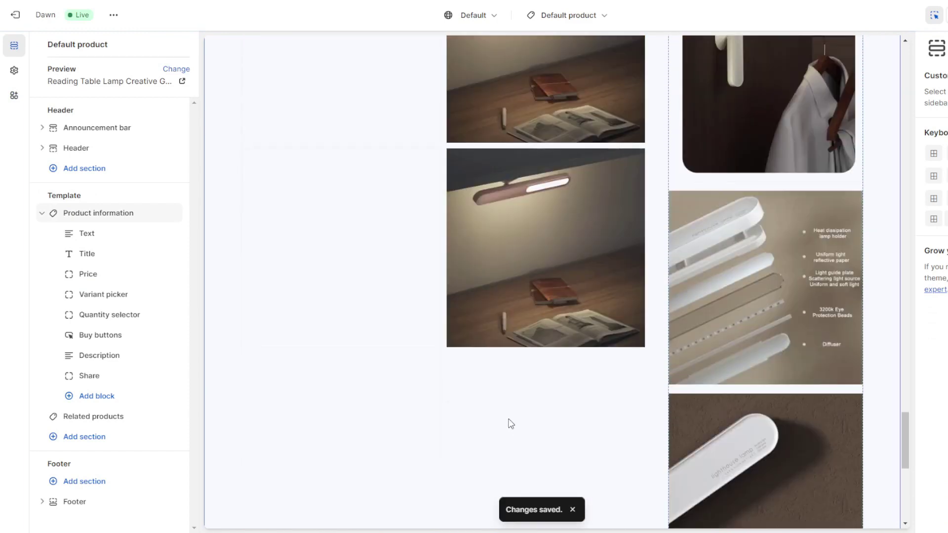
pyautogui.scroll(-8, 466, 392)
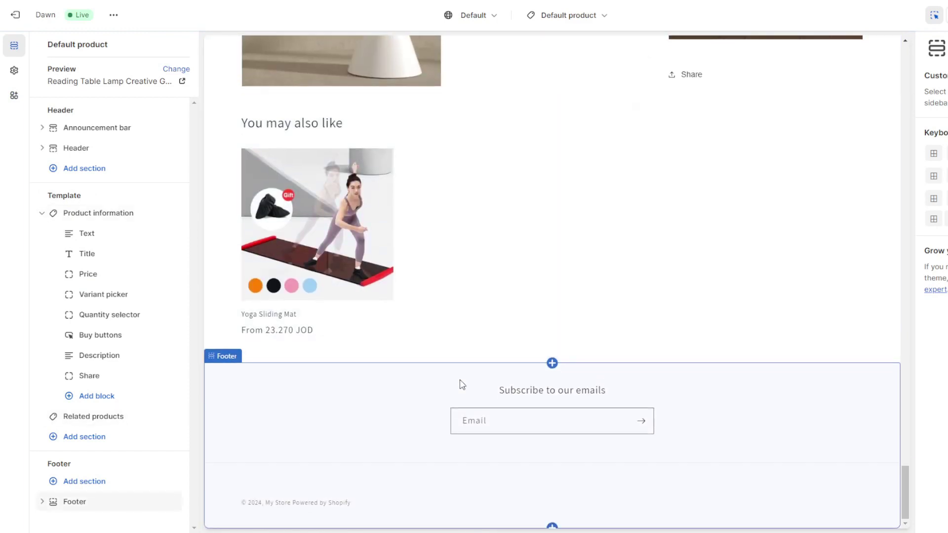
# Check the Judge.me app embed under the theme's App embeds, then return via Manage app
pyautogui.click(13, 95)
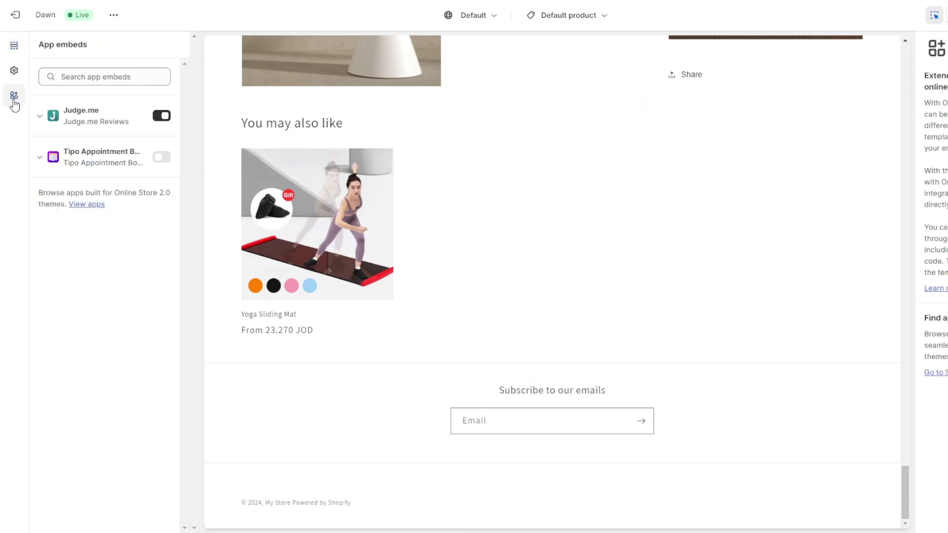
pyautogui.click(40, 117)
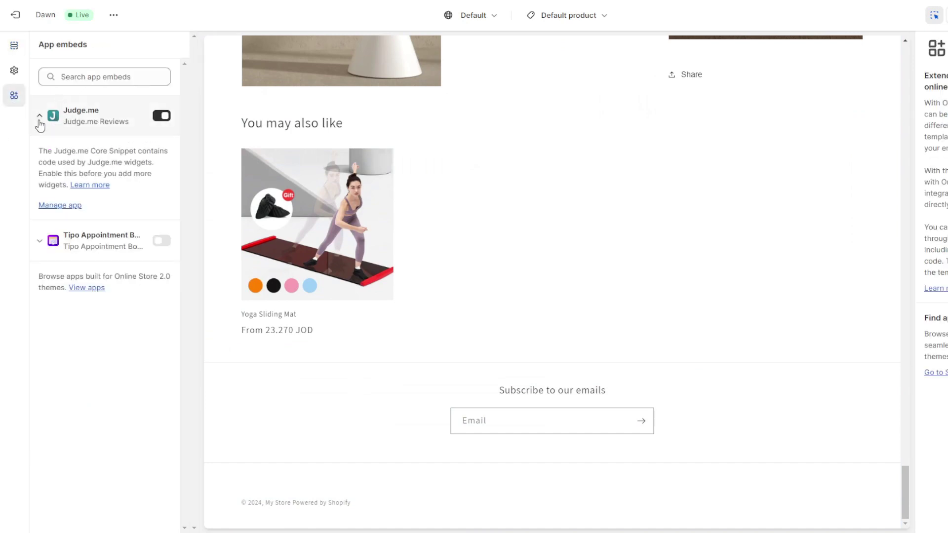
pyautogui.click(61, 205)
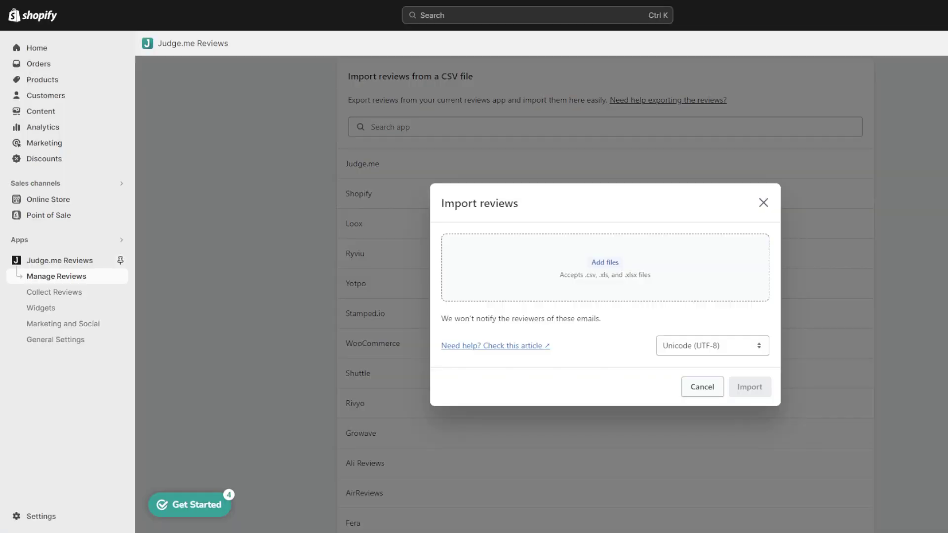
# Add reviews.csv to the Import reviews dialog and run the import
pyautogui.click(750, 388)
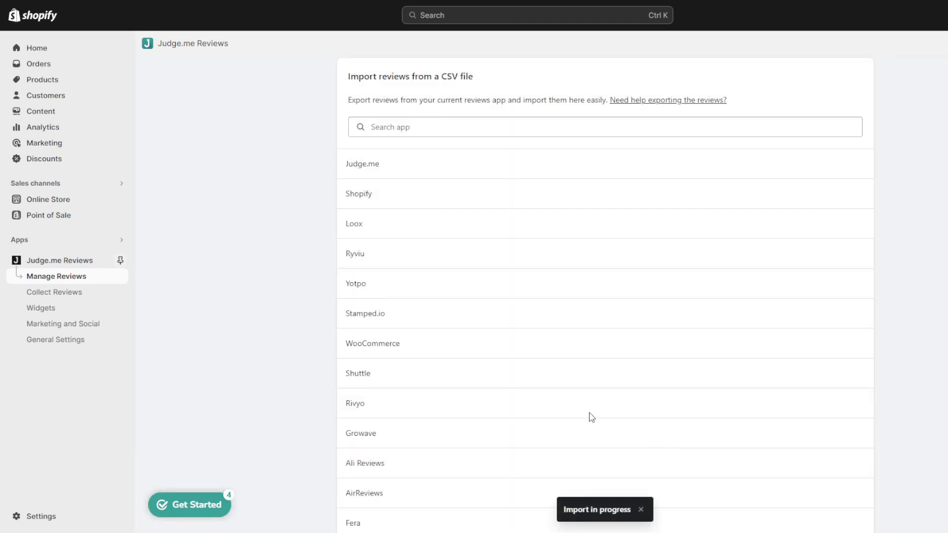
pyautogui.moveTo(563, 510); pyautogui.dragTo(629, 509)
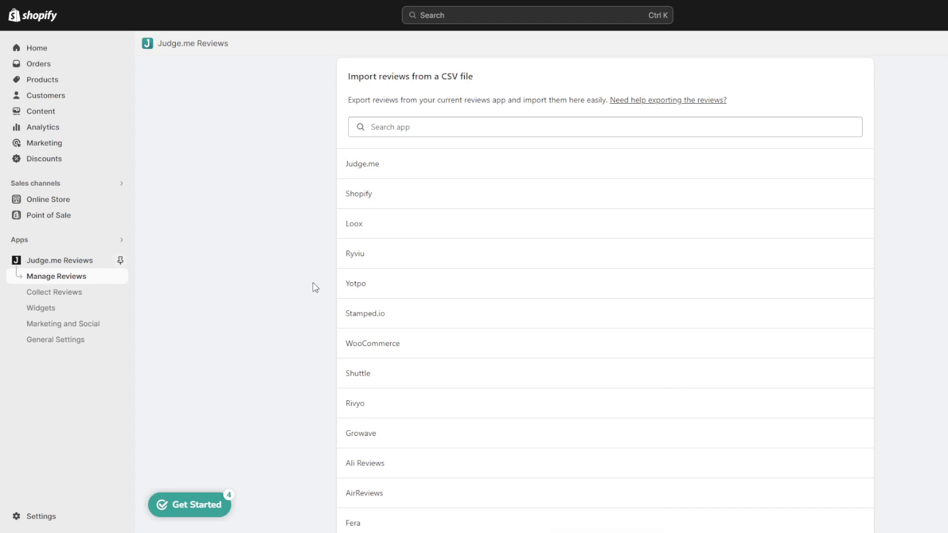
pyautogui.scroll(-6, 296, 287)
pyautogui.scroll(-6, 298, 291)
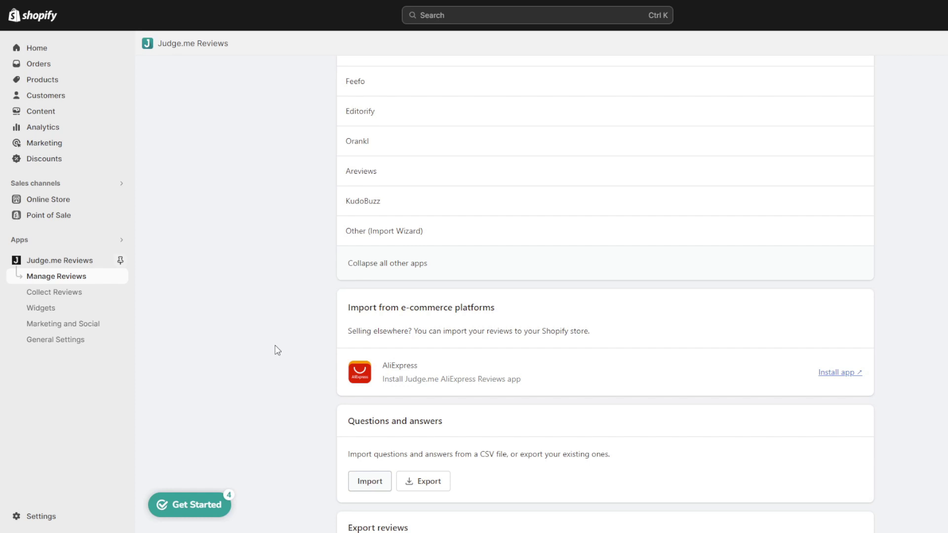
pyautogui.scroll(-3, 278, 350)
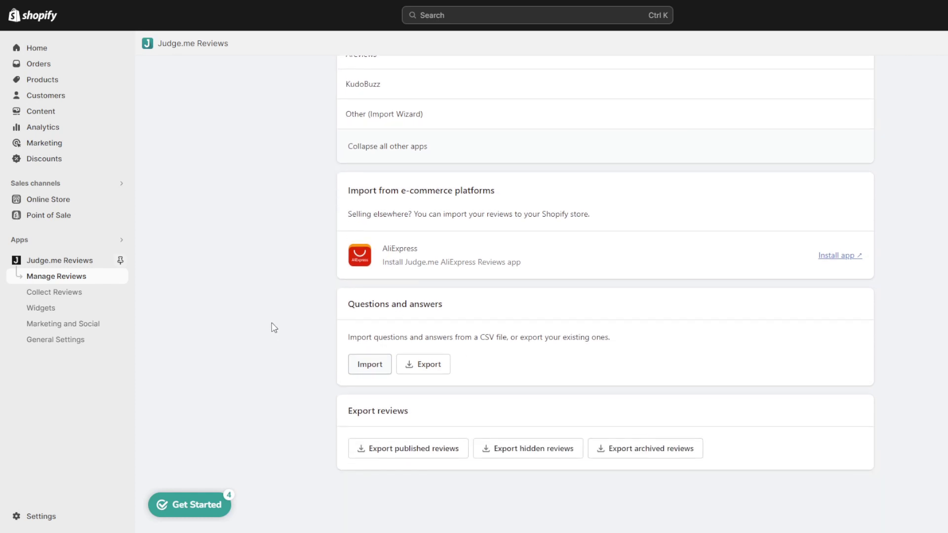
pyautogui.scroll(20, 274, 328)
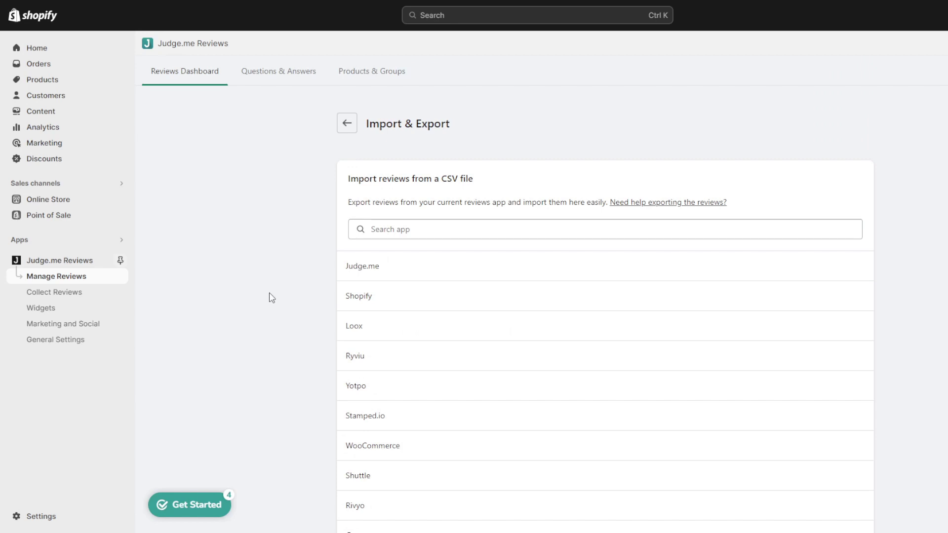
# Browse Judge.me's Collect Reviews, Widgets, Marketing and Social, and General Settings pages
pyautogui.click(82, 293)
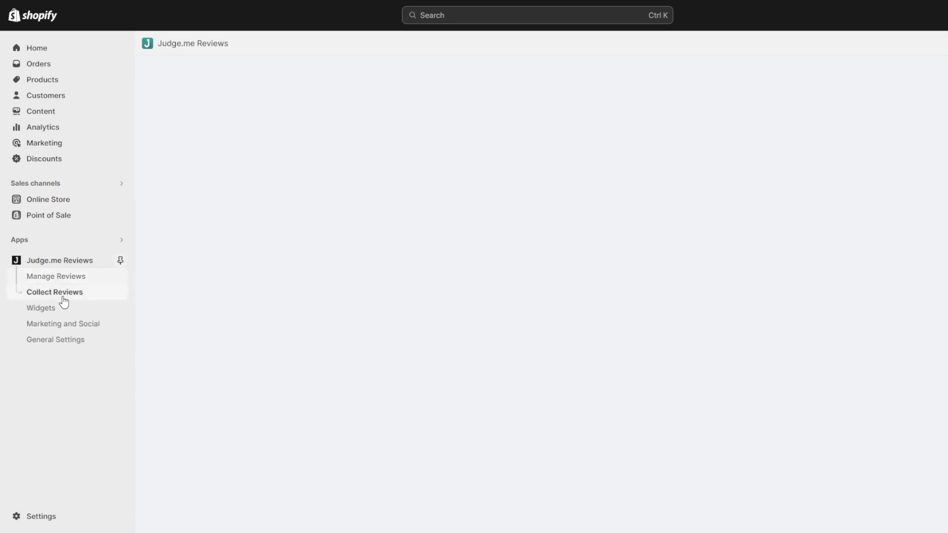
pyautogui.click(63, 311)
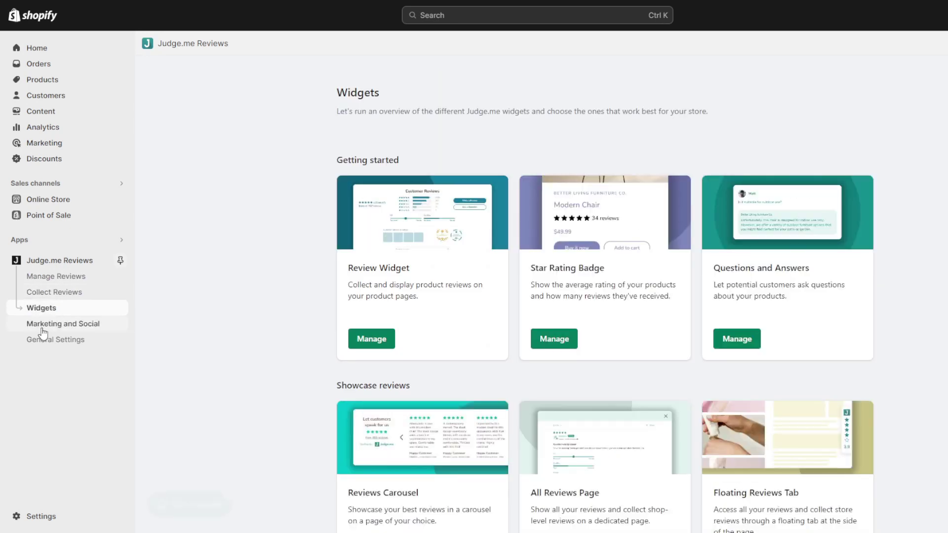
pyautogui.click(43, 328)
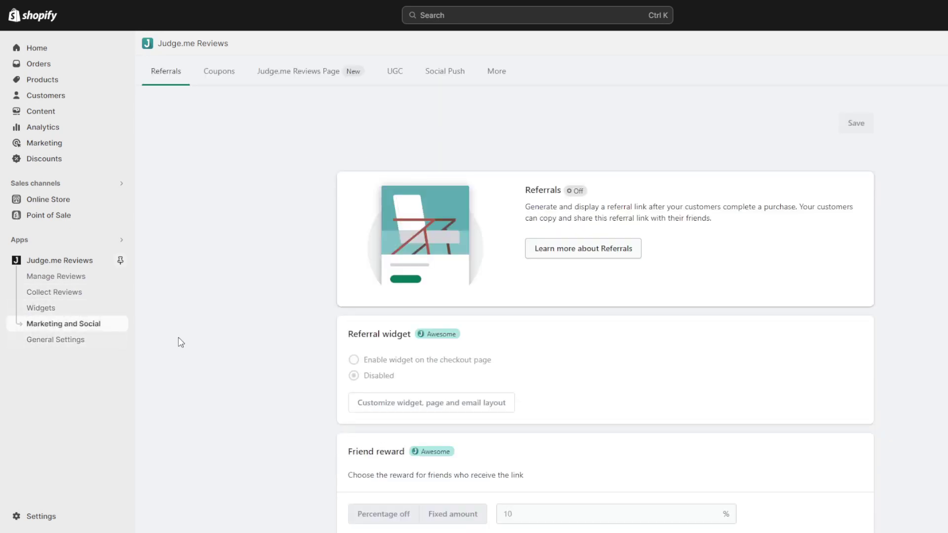
pyautogui.scroll(-3, 180, 353)
pyautogui.scroll(-4, 167, 370)
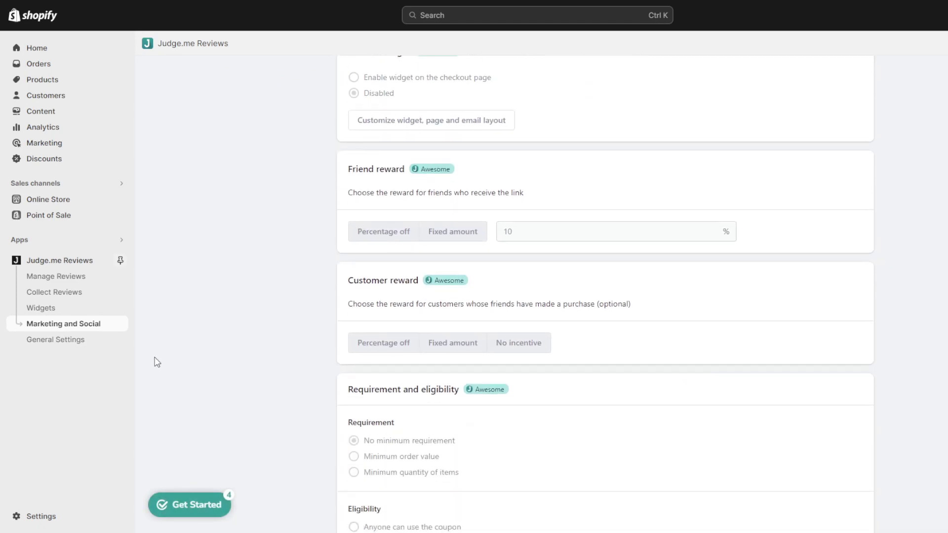
pyautogui.scroll(-2, 158, 356)
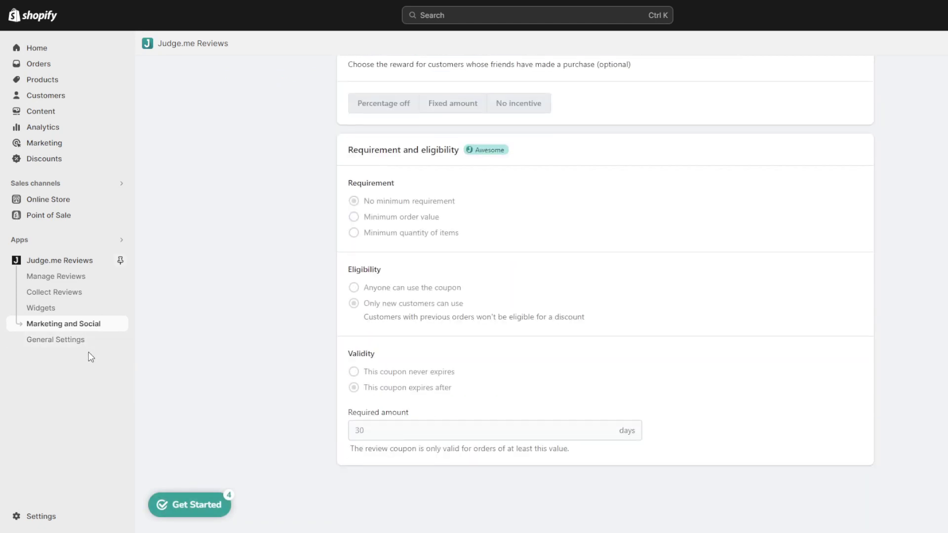
pyautogui.click(88, 339)
pyautogui.scroll(-5, 169, 282)
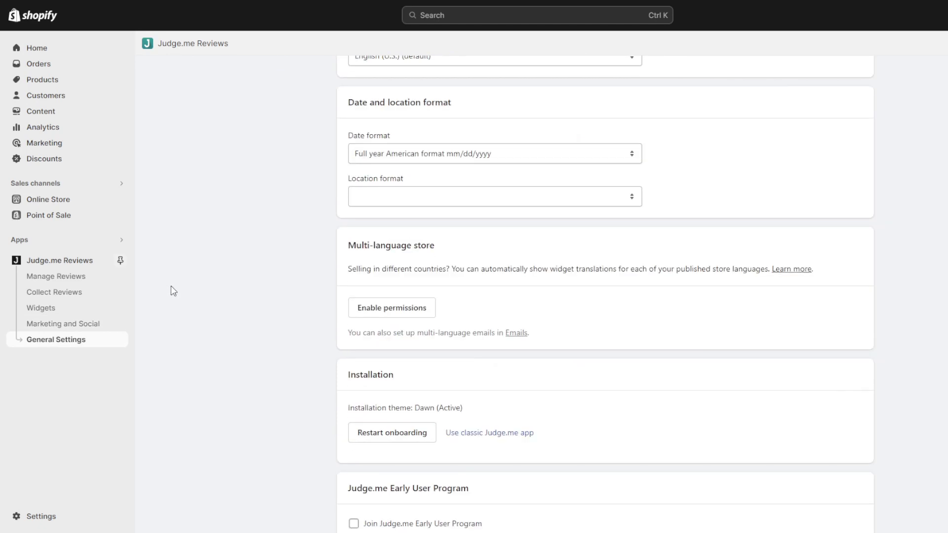
pyautogui.scroll(3, 170, 293)
pyautogui.scroll(4, 170, 293)
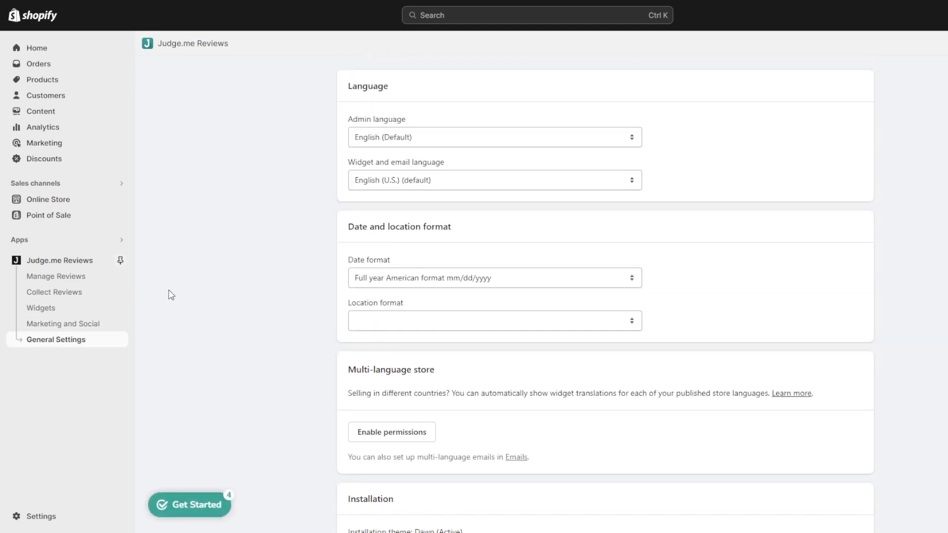
# Go through Orders to Products and preview the Yoga Sliding Mat page on the online store
pyautogui.click(74, 55)
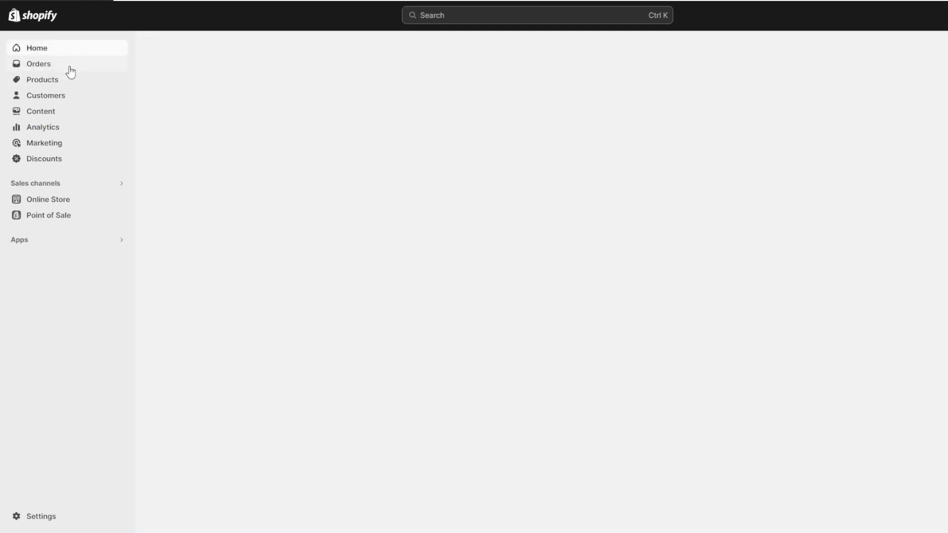
pyautogui.click(71, 66)
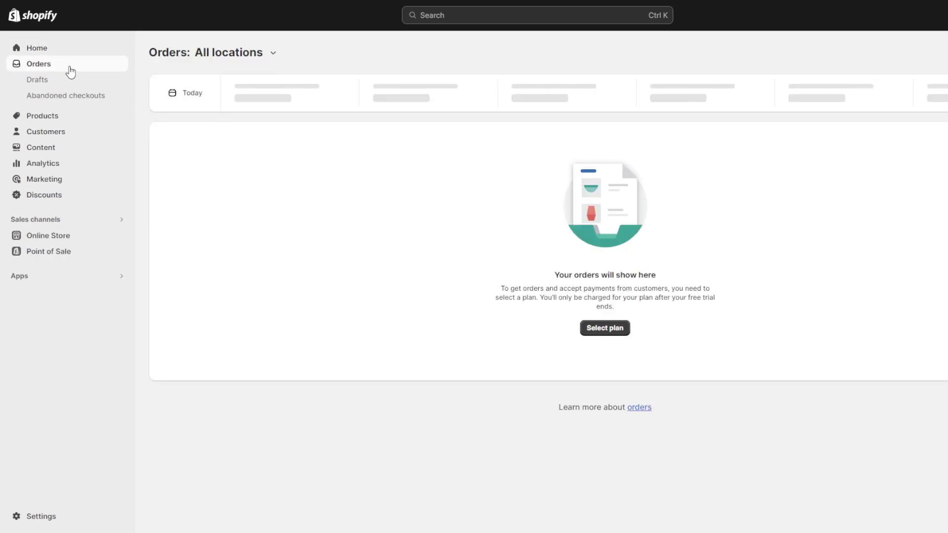
pyautogui.click(51, 116)
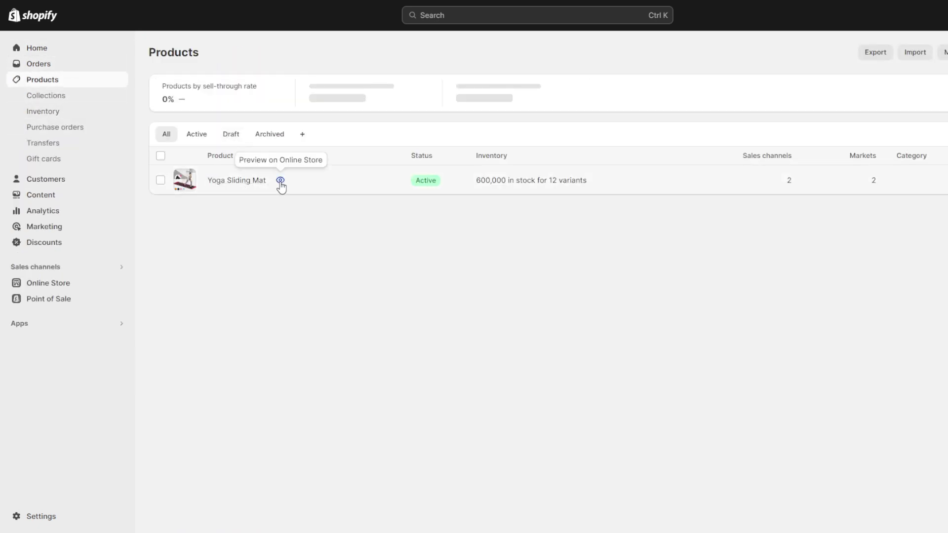
pyautogui.click(280, 181)
pyautogui.scroll(-6, 220, 275)
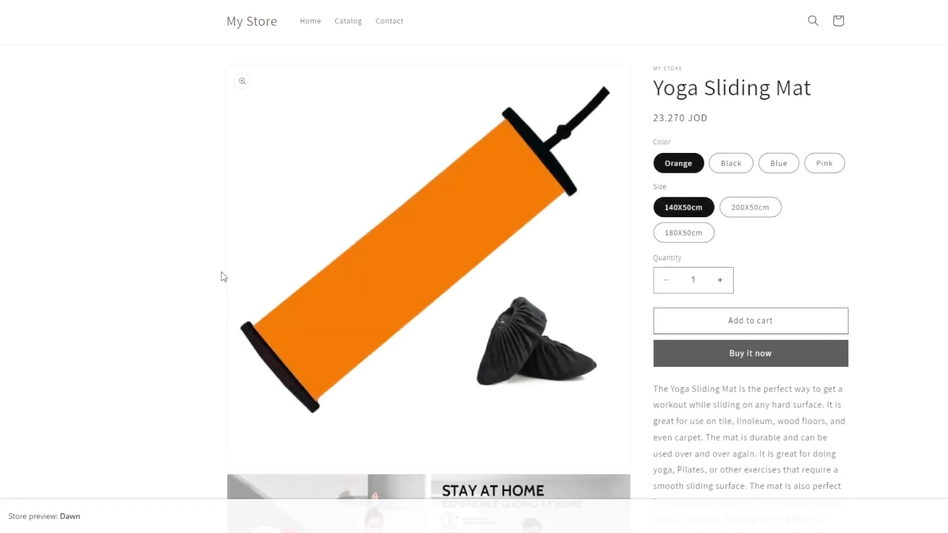
pyautogui.scroll(-5, 137, 255)
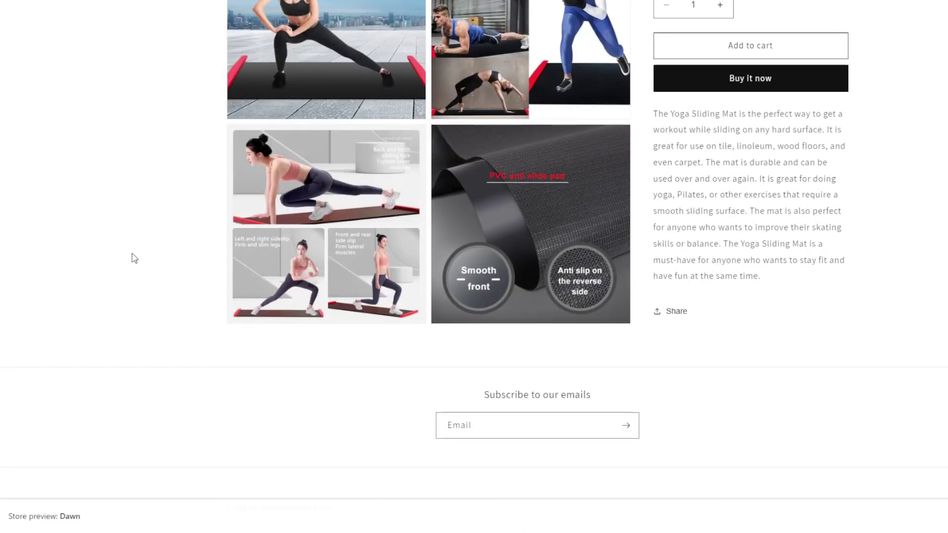
pyautogui.scroll(10, 128, 254)
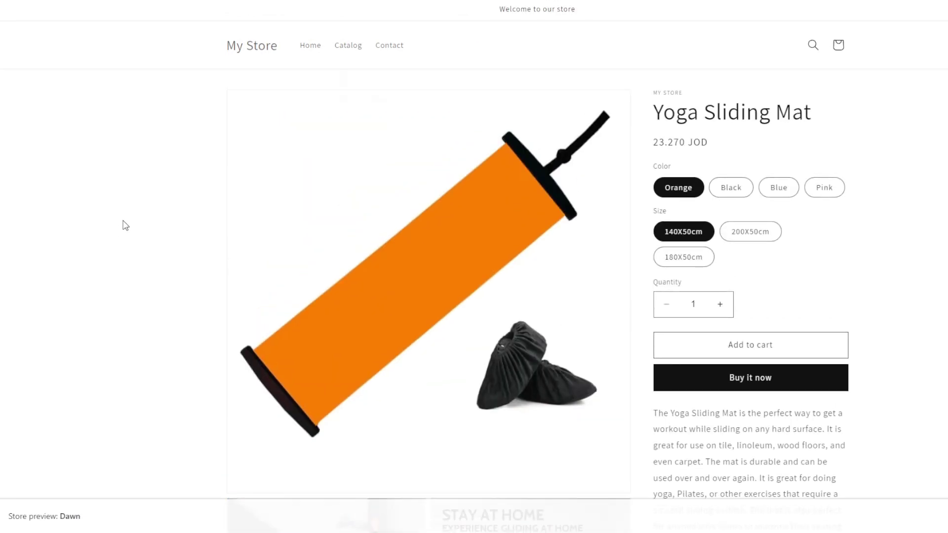
# Back in the admin, launch the Judge.me Reviews app from the installed apps
pyautogui.click(199, 3)
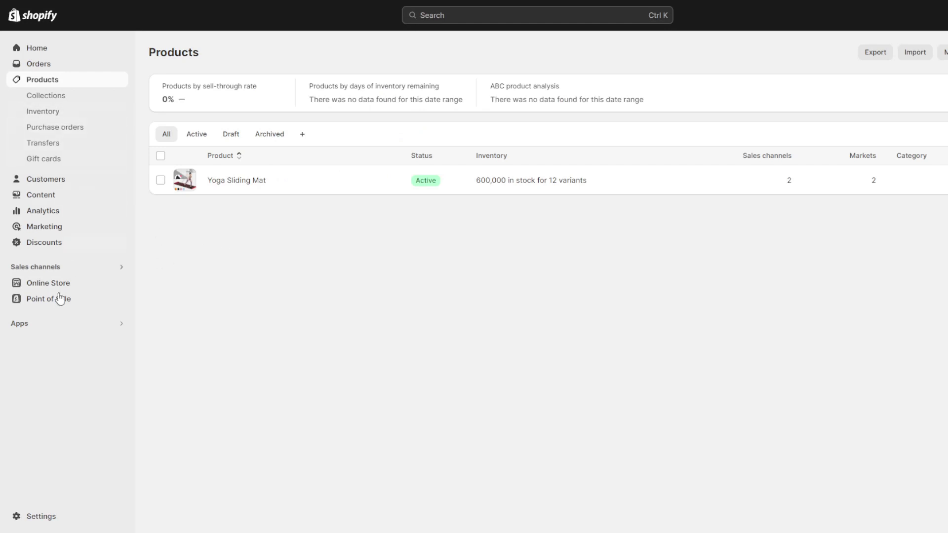
pyautogui.click(59, 324)
pyautogui.click(393, 59)
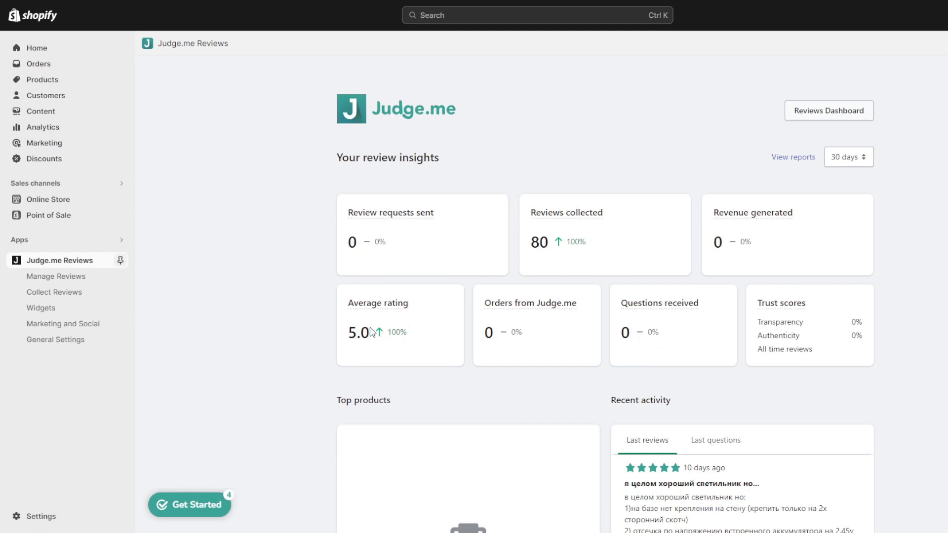
# From the Judge.me overview, show all reviews and scroll the list of 80 five-star reviews
pyautogui.scroll(-1, 237, 273)
pyautogui.scroll(-3, 237, 273)
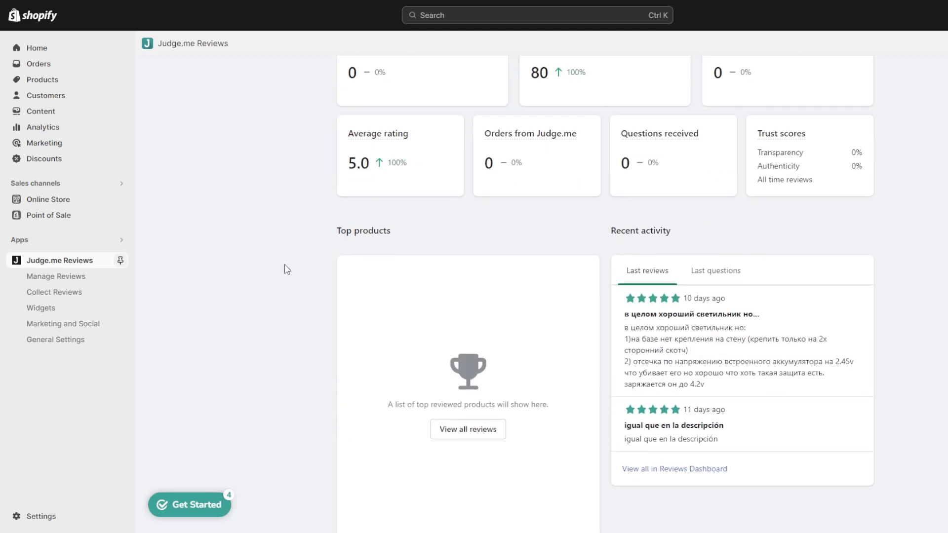
pyautogui.scroll(-1, 316, 264)
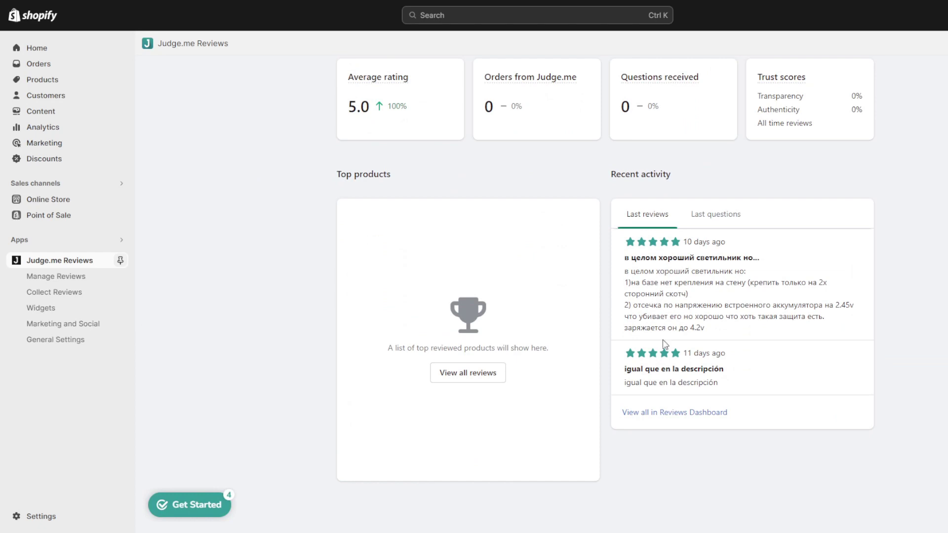
pyautogui.click(477, 379)
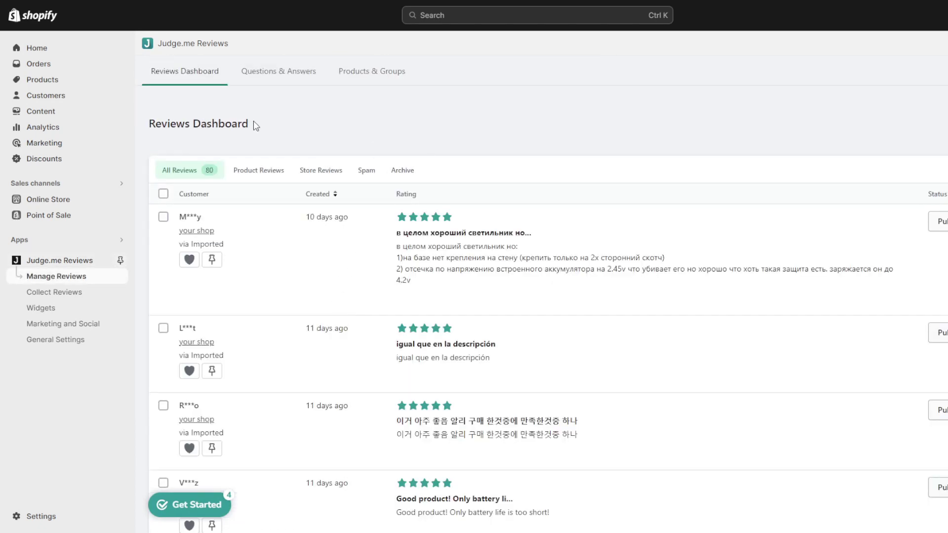
pyautogui.scroll(-15, 186, 163)
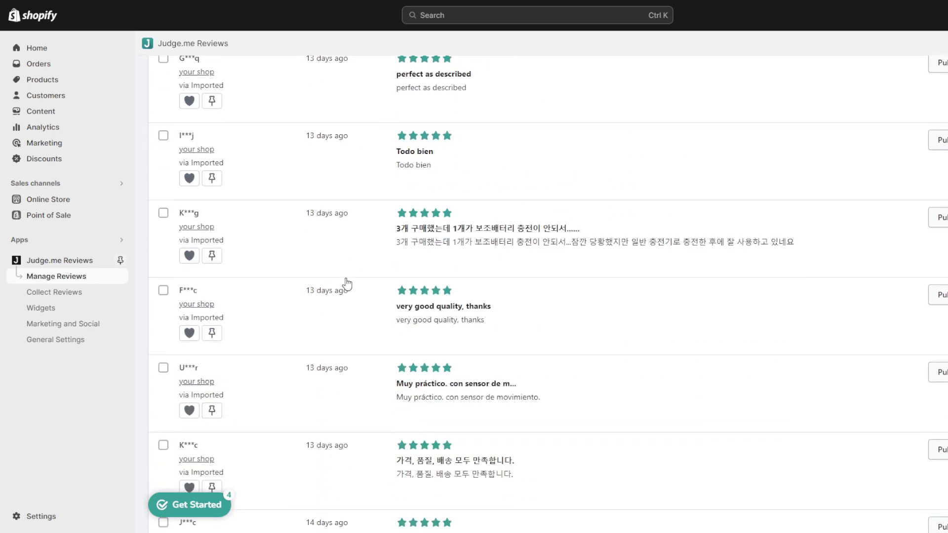
pyautogui.scroll(-20, 347, 285)
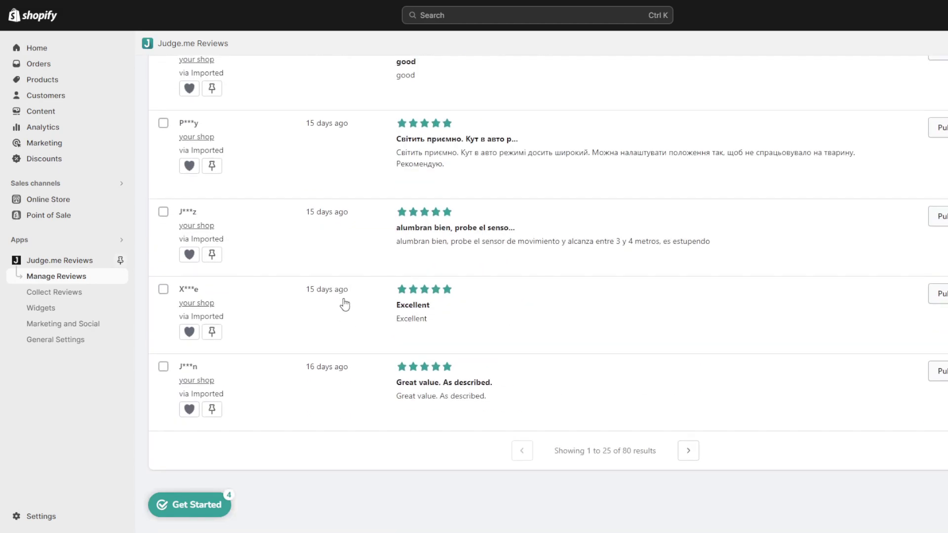
pyautogui.scroll(20, 402, 328)
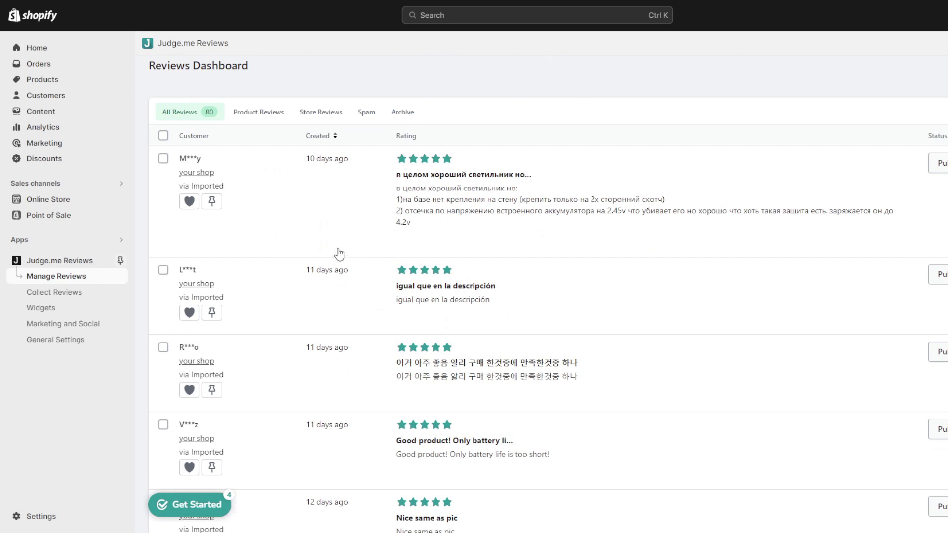
# Filter to product reviews, return to all 80 reviews, and highlight the import log line for 581 reviews
pyautogui.click(275, 116)
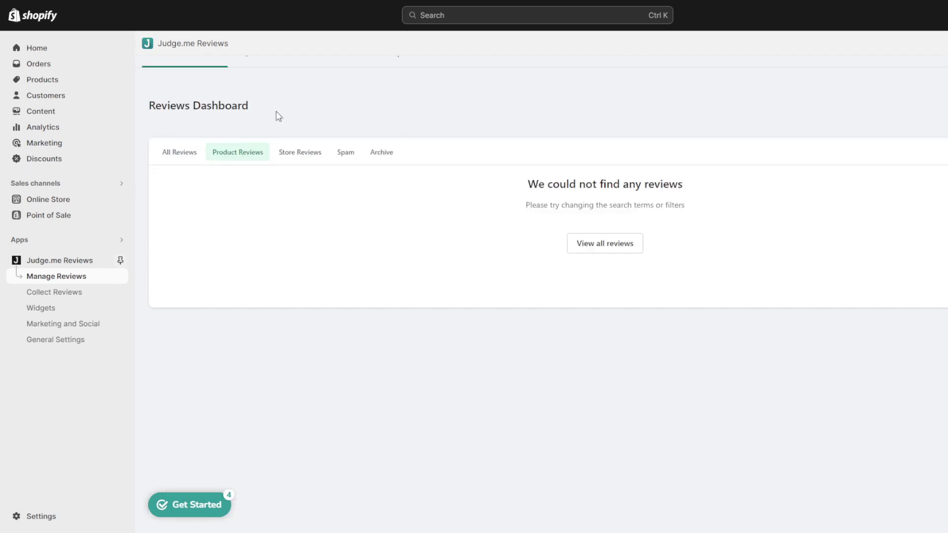
pyautogui.click(190, 162)
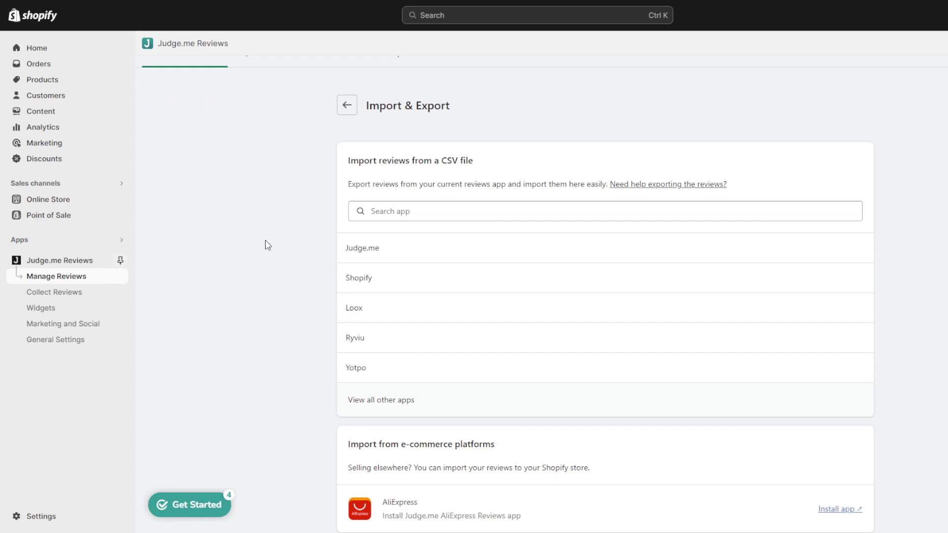
pyautogui.scroll(-5, 268, 245)
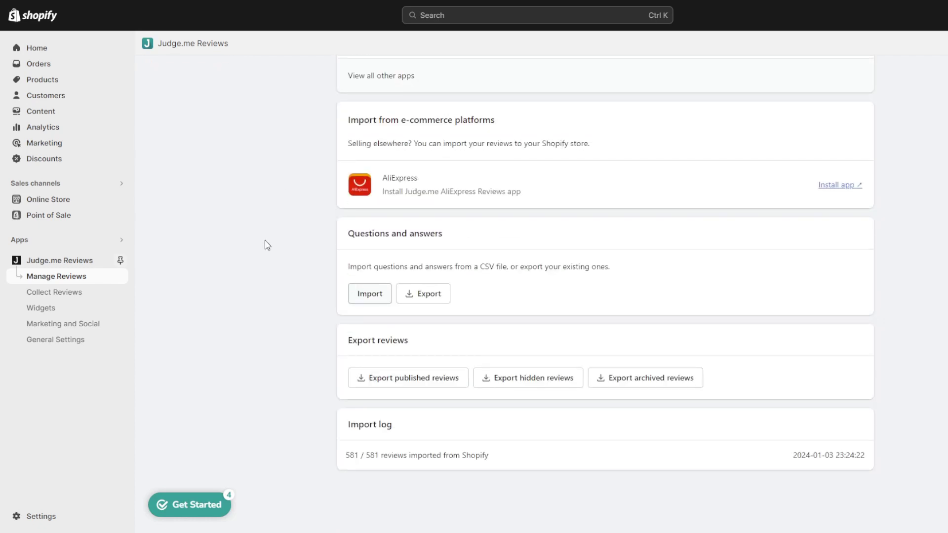
pyautogui.moveTo(352, 451); pyautogui.dragTo(497, 464)
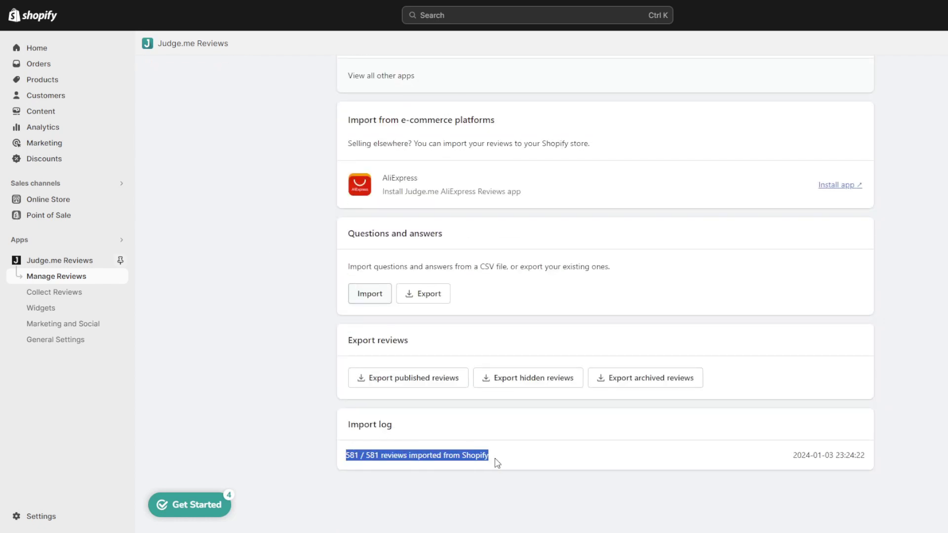
pyautogui.click(497, 463)
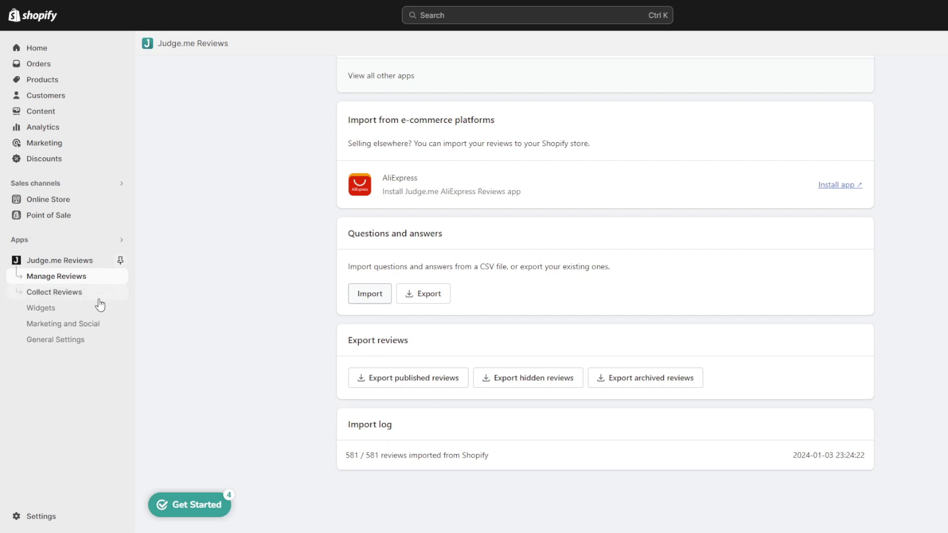
pyautogui.click(82, 340)
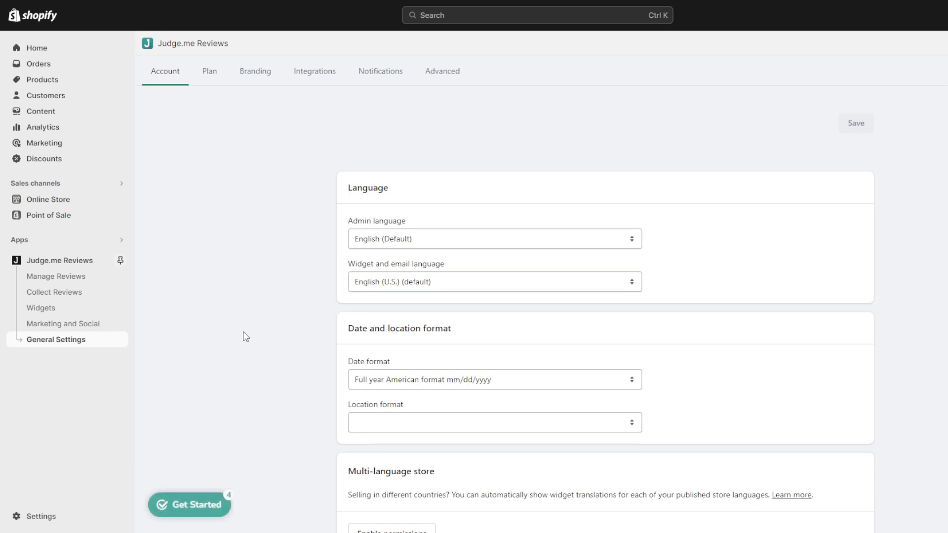
# Scroll Judge.me's General Settings Account tab, then go to the Online Store Themes page
pyautogui.scroll(-3, 245, 336)
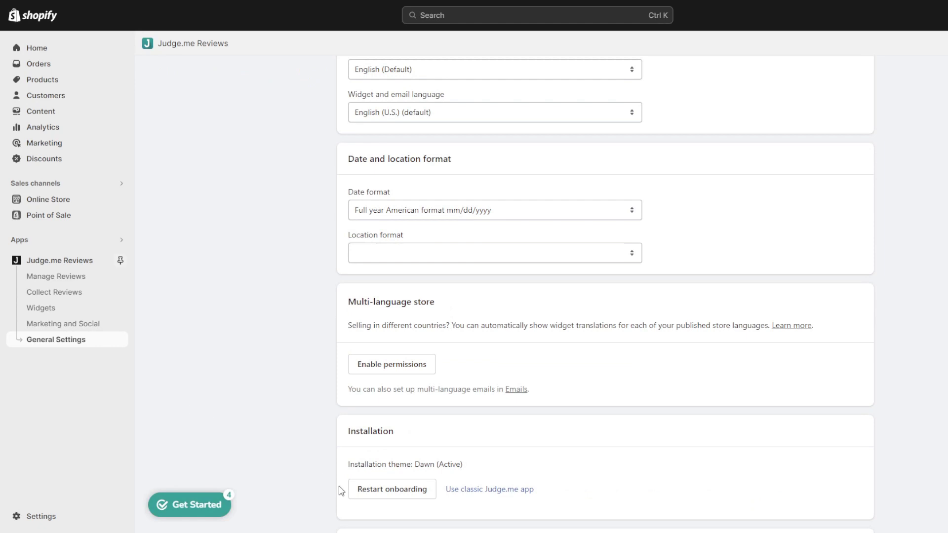
pyautogui.scroll(-3, 262, 440)
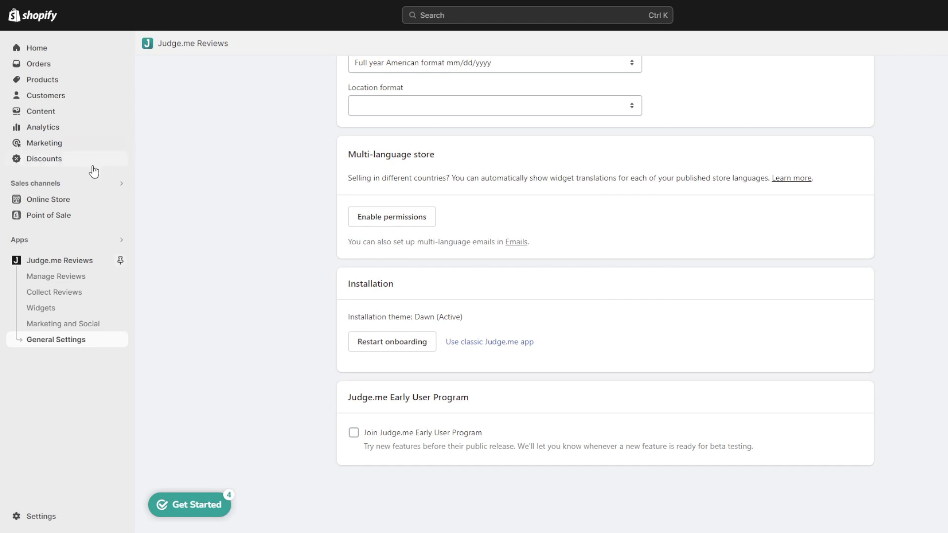
pyautogui.click(69, 197)
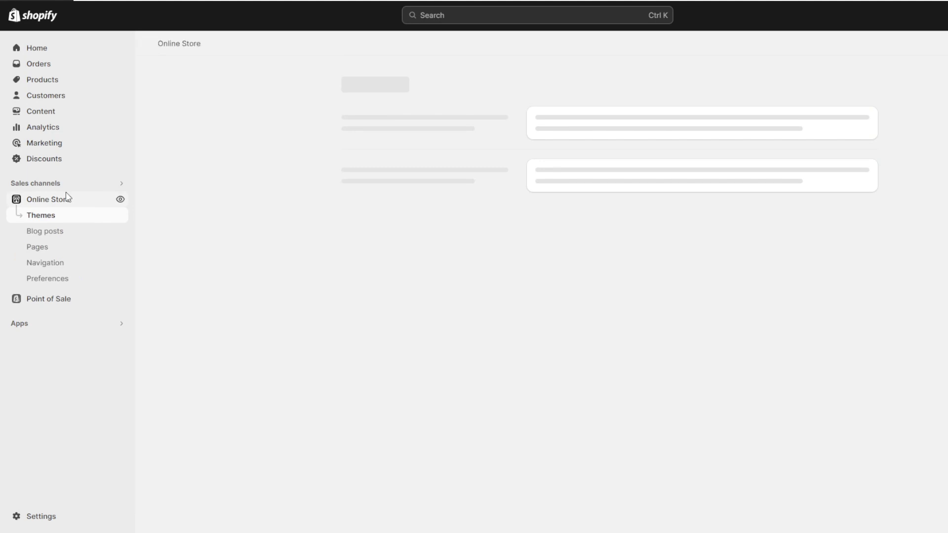